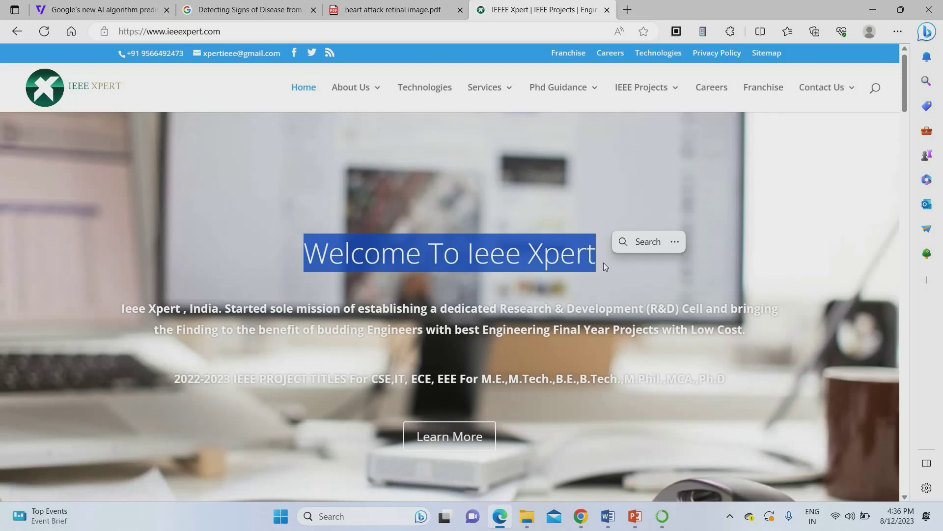
# - Switch to the 'Detecting Signs of Disease' blog tab and highlight the post title
pyautogui.click(271, 5)
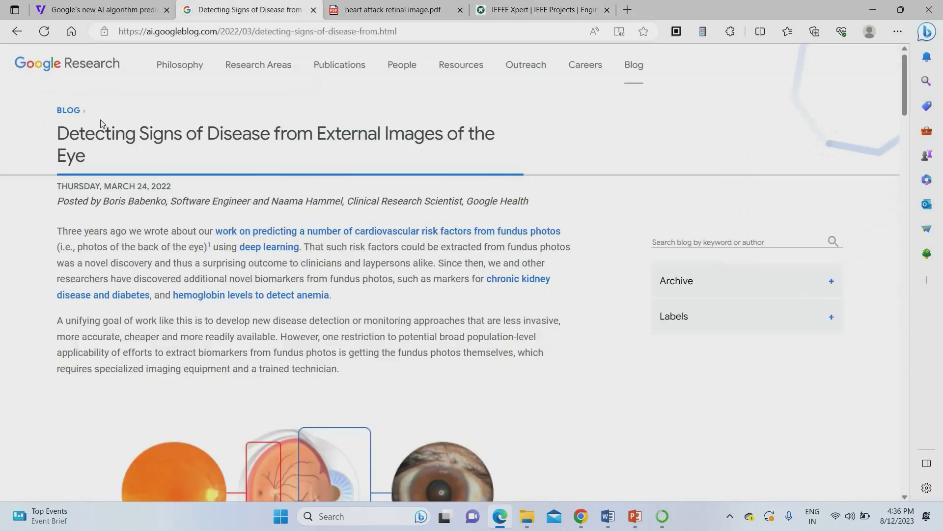
pyautogui.moveTo(57, 137); pyautogui.dragTo(49, 64)
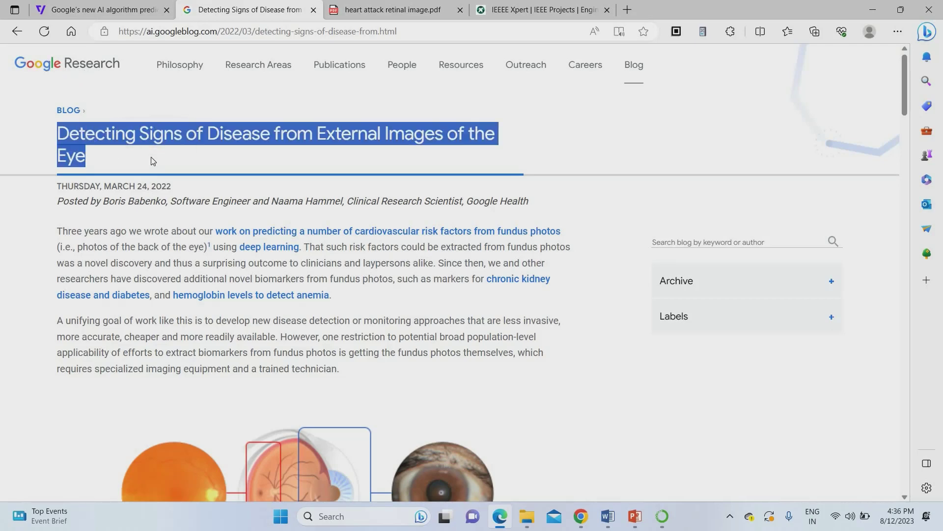
pyautogui.doubleClick(214, 31)
pyautogui.click(34, 226)
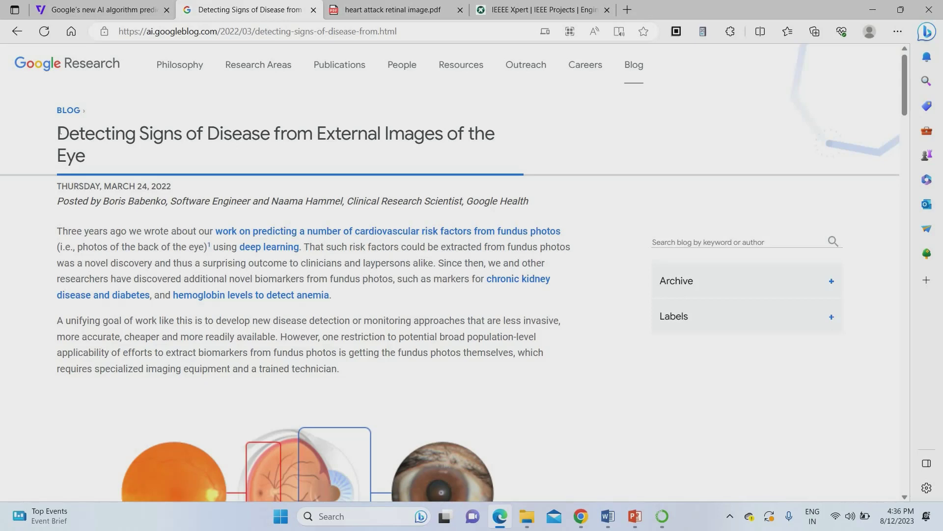
# - Highlight the post title again, scroll down to the eye figure and back up
pyautogui.moveTo(57, 134); pyautogui.dragTo(327, 133)
pyautogui.moveTo(207, 150); pyautogui.dragTo(241, 146)
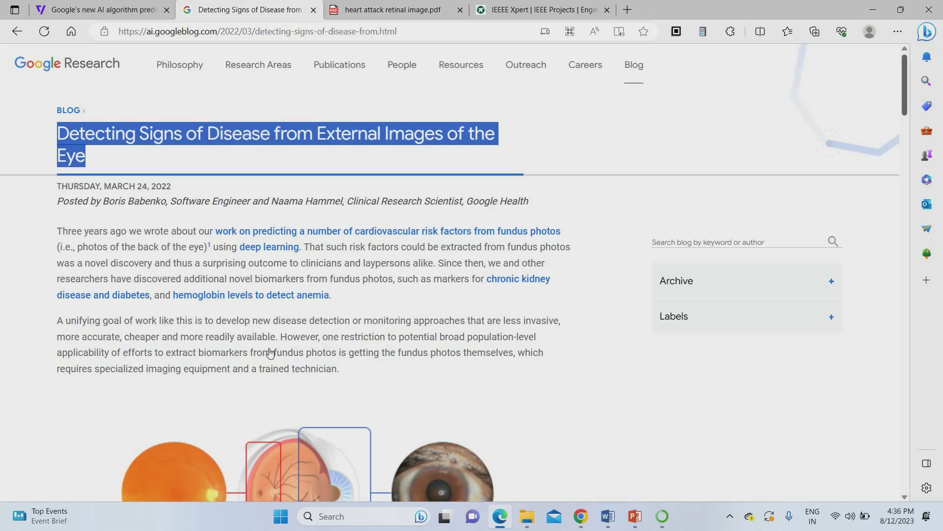
pyautogui.scroll(-3, 246, 357)
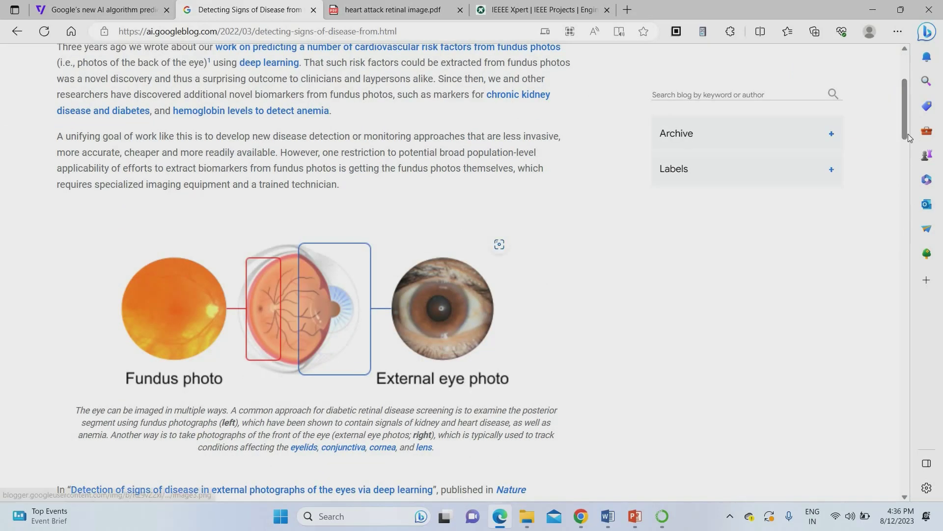
pyautogui.moveTo(903, 140); pyautogui.dragTo(900, 81)
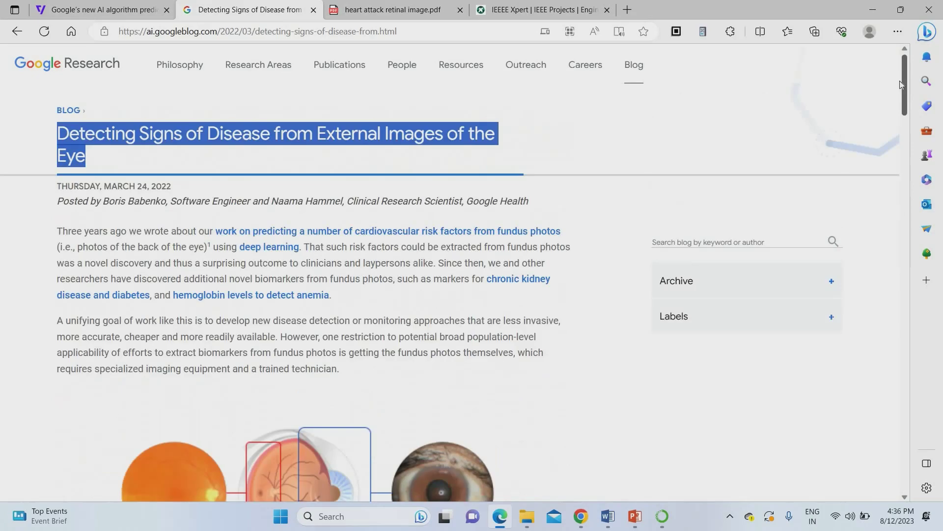
pyautogui.click(547, 161)
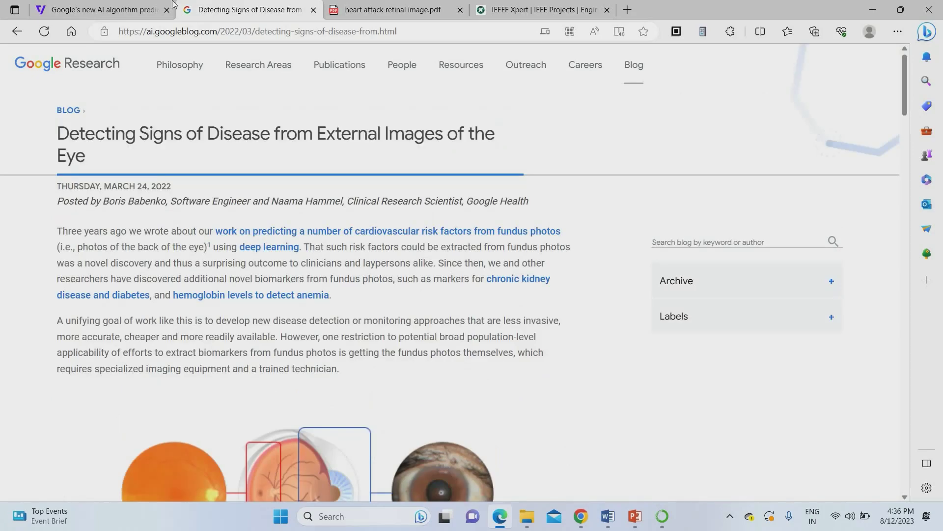
# - Open The Verge article tab, scroll to its video, start playing it and raise the volume
pyautogui.click(113, 9)
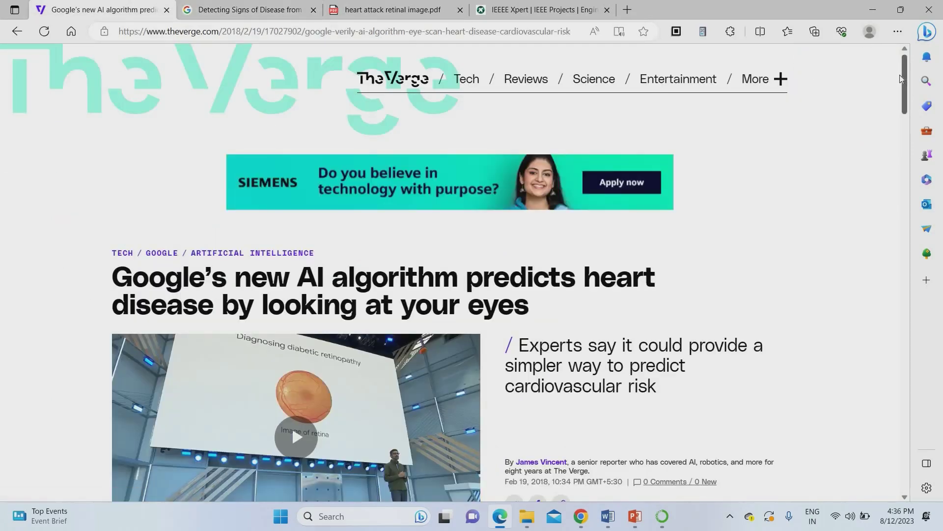
pyautogui.scroll(-3, 903, 96)
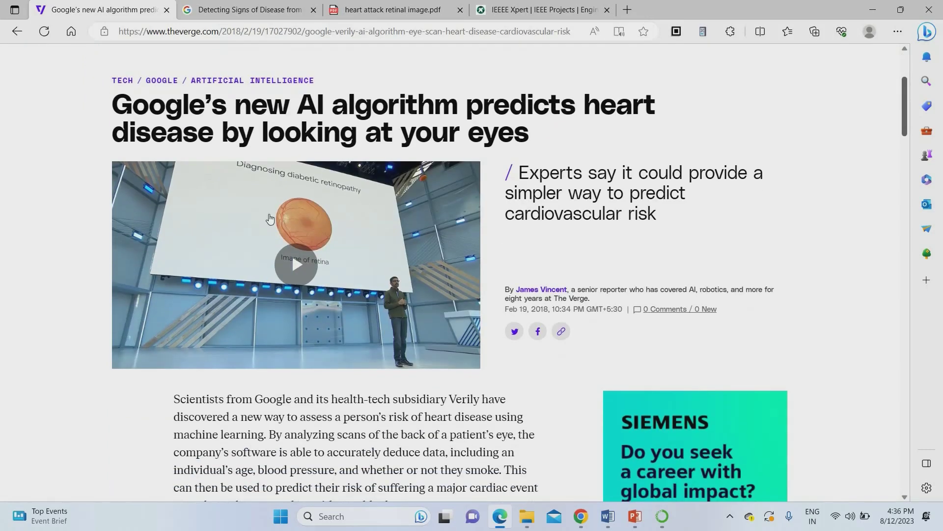
pyautogui.click(296, 266)
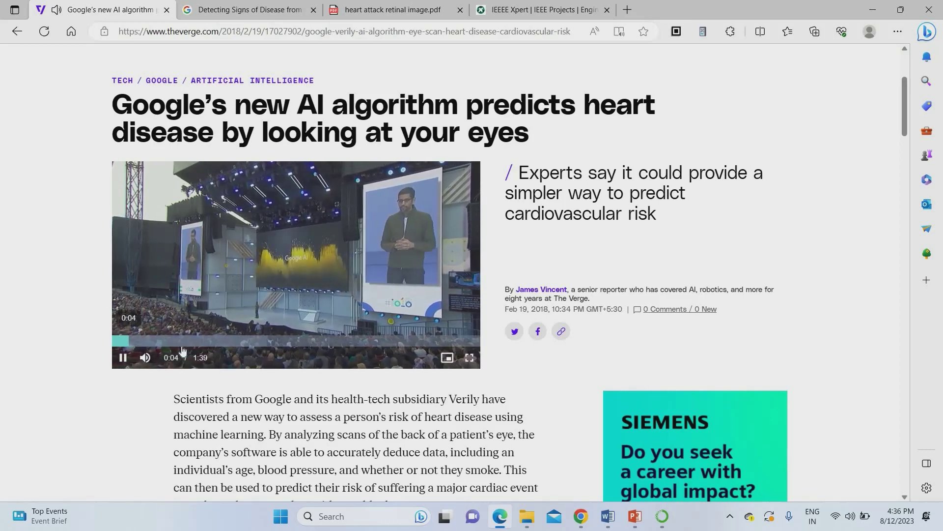
pyautogui.press('XF86AudioRaiseVolume')
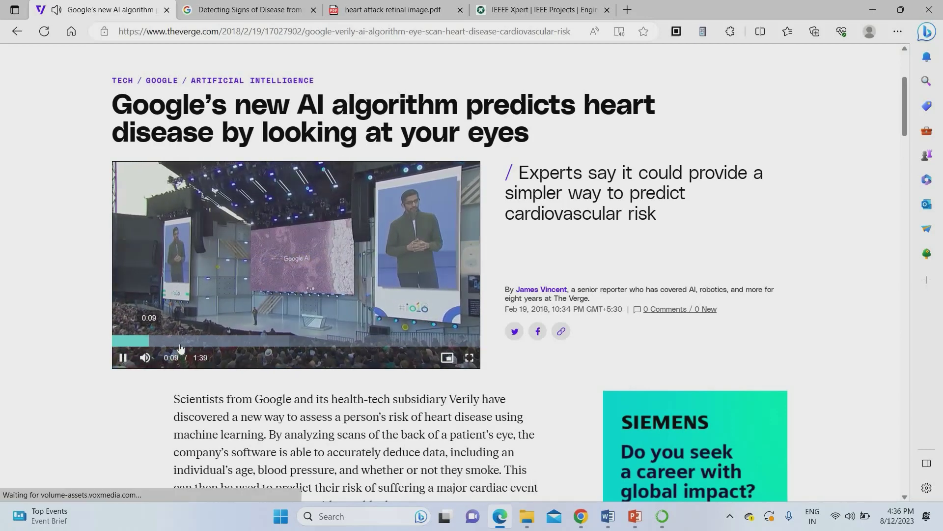
# - Skip the video ahead through 0:18, 0:44 and 0:55, then pause it at 1:03
pyautogui.click(180, 342)
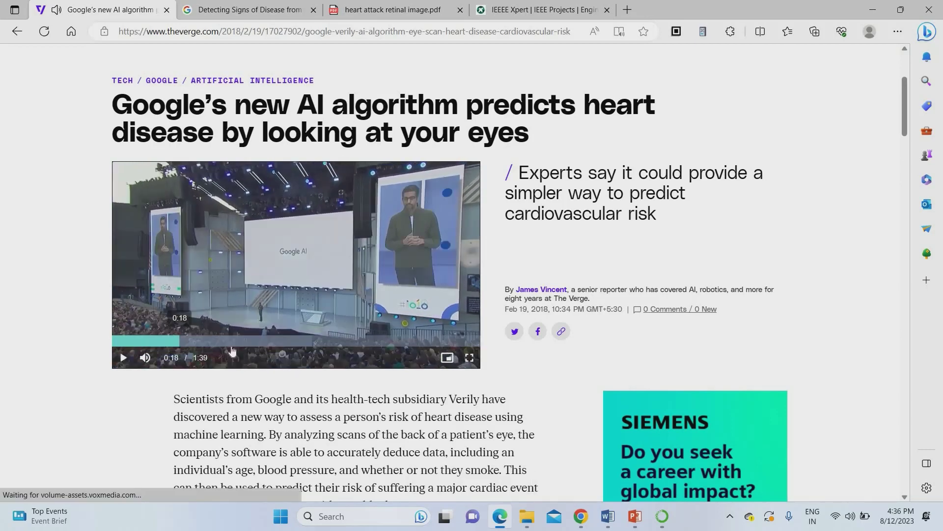
pyautogui.click(243, 342)
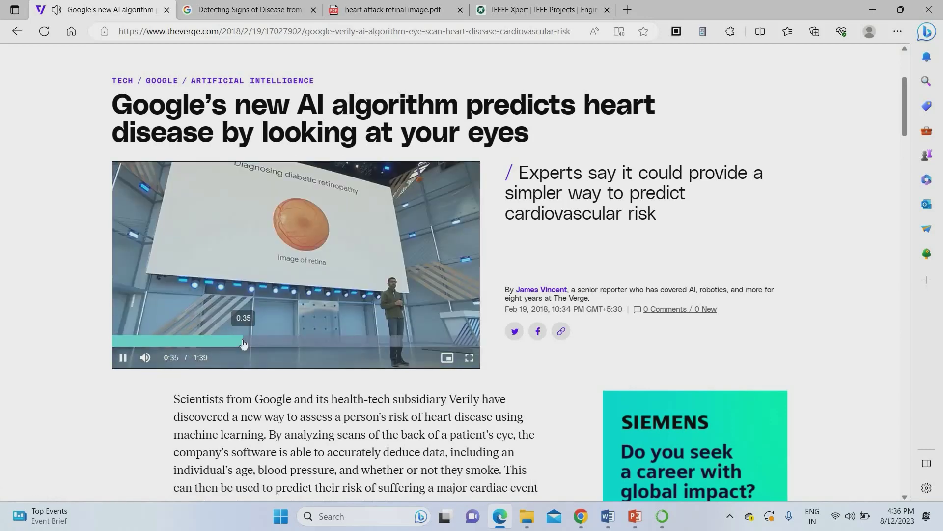
pyautogui.click(274, 342)
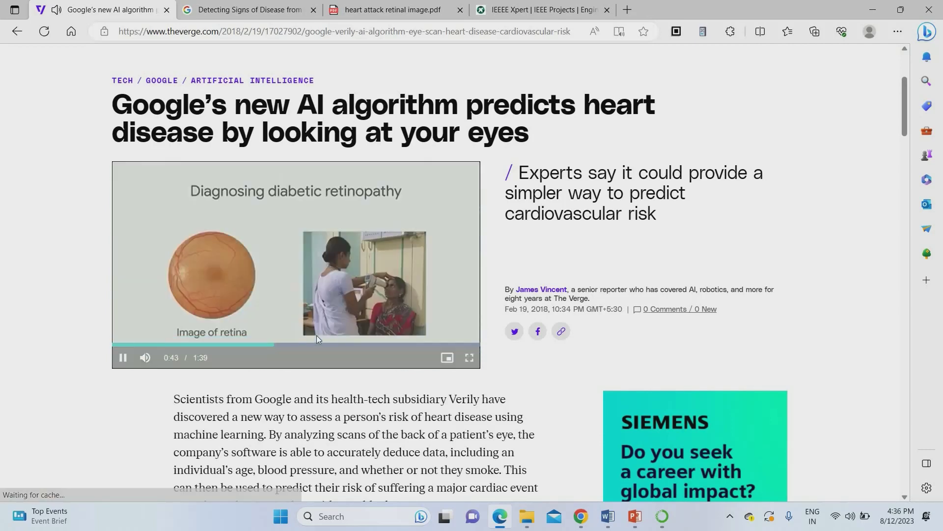
pyautogui.click(317, 339)
pyautogui.click(316, 343)
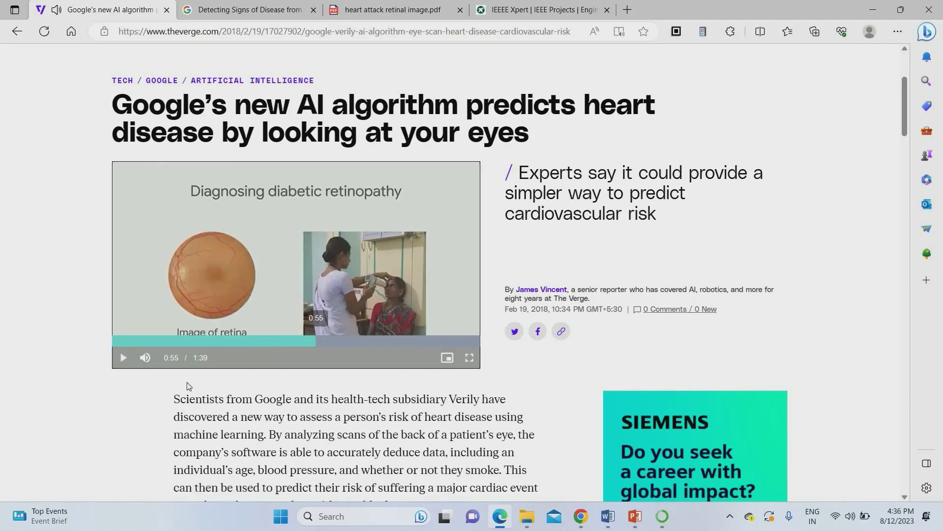
pyautogui.click(124, 361)
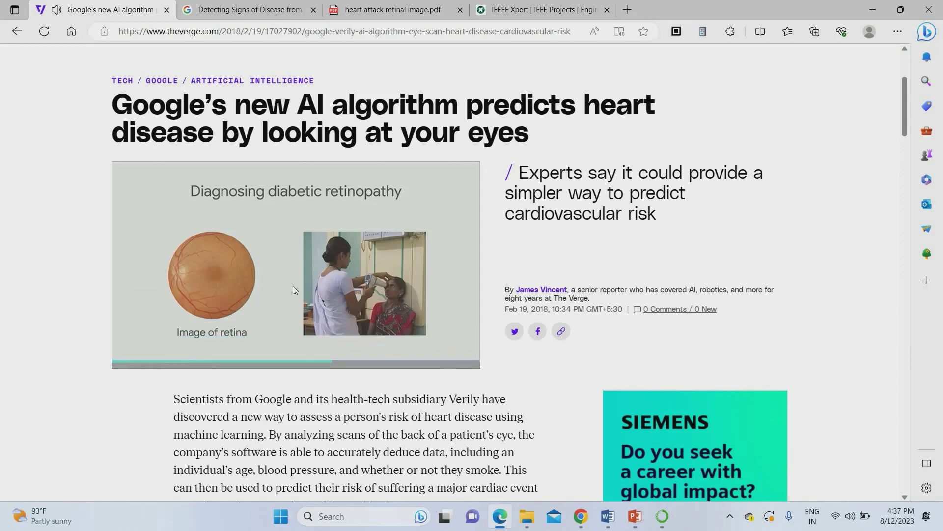
pyautogui.moveTo(353, 345)
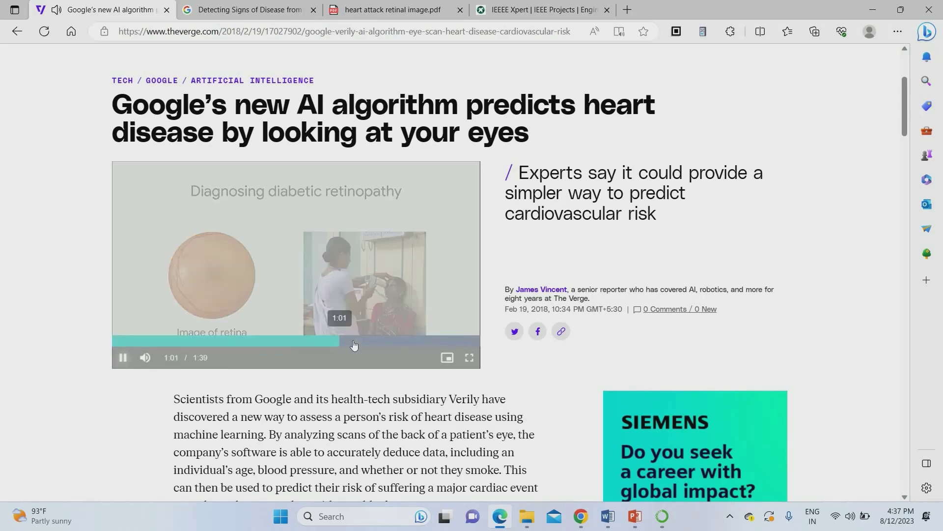
pyautogui.click(126, 316)
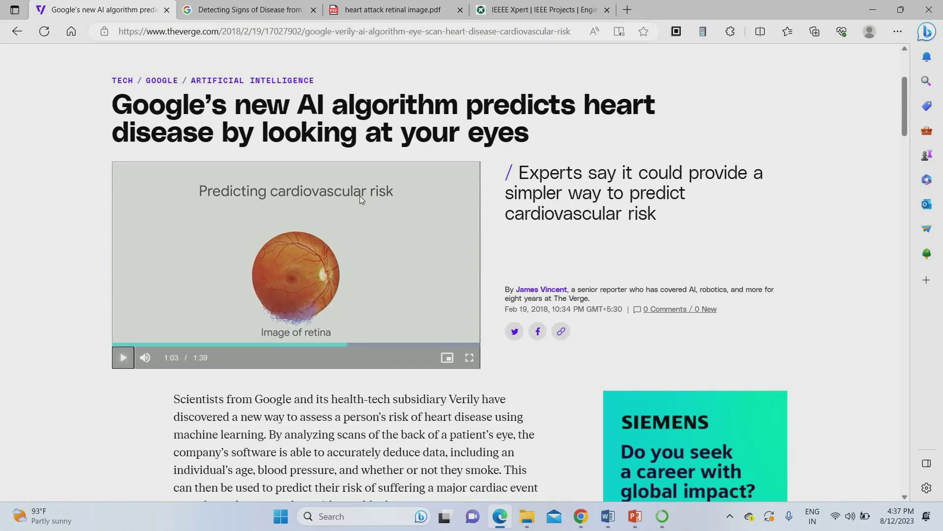
# - Resume the video, pause on the risk-factor slide at 1:18, then skip ahead and pause at 1:28
pyautogui.click(359, 196)
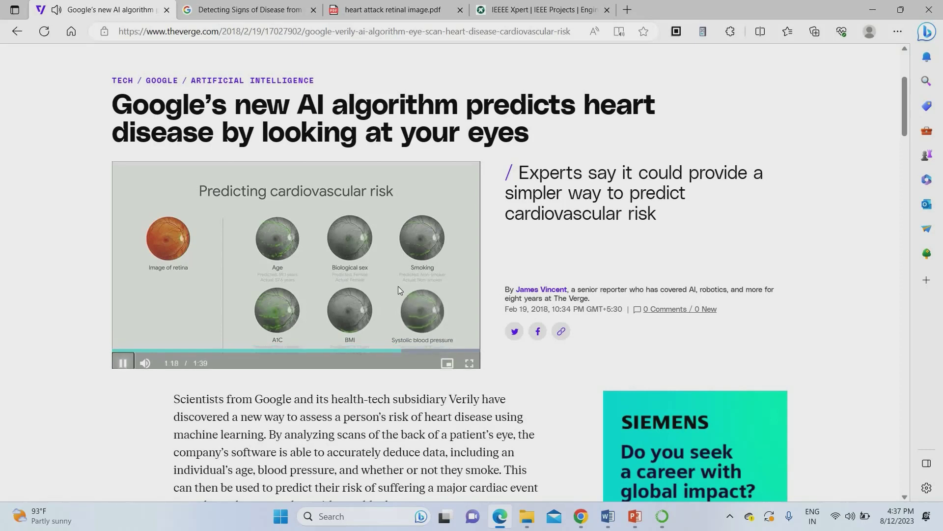
pyautogui.click(397, 290)
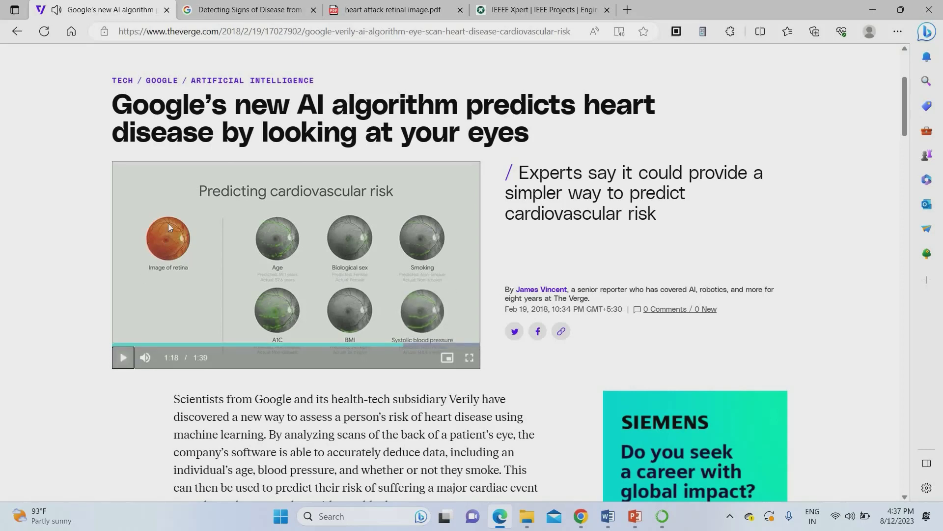
pyautogui.moveTo(161, 231)
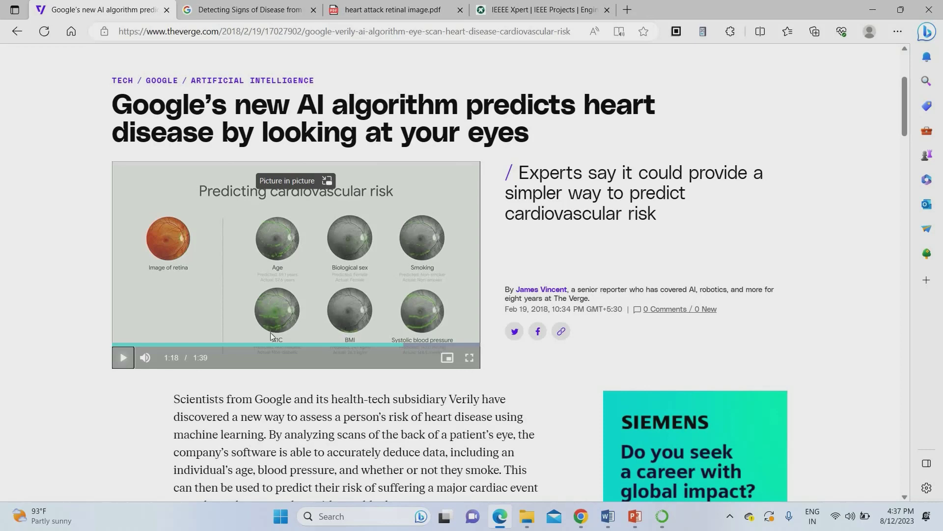
pyautogui.click(159, 246)
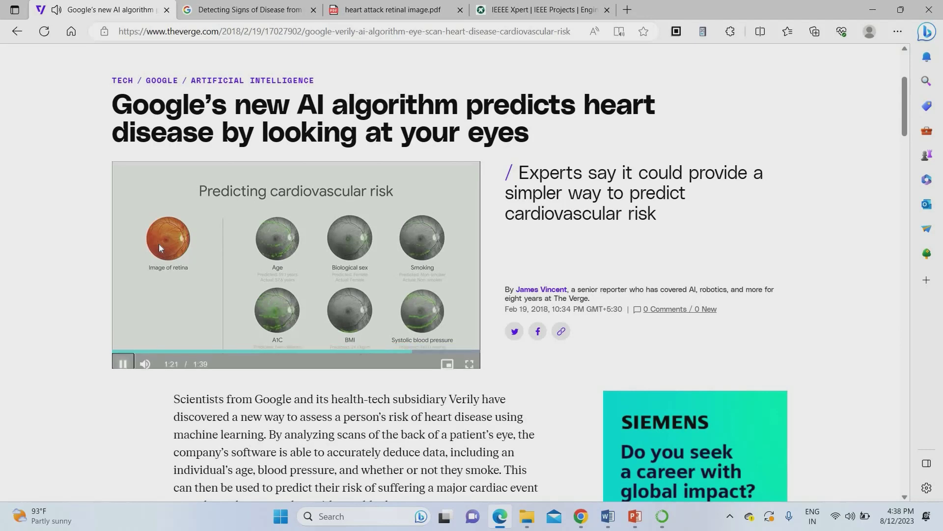
pyautogui.click(439, 345)
pyautogui.click(334, 280)
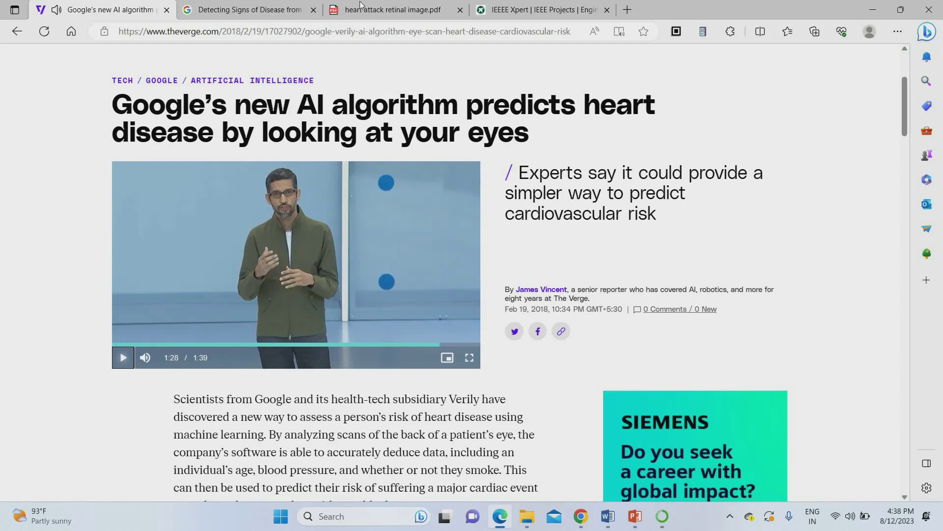
# - Switch to the heart attack retinal image PDF and highlight parts of the paper's title
pyautogui.click(393, 9)
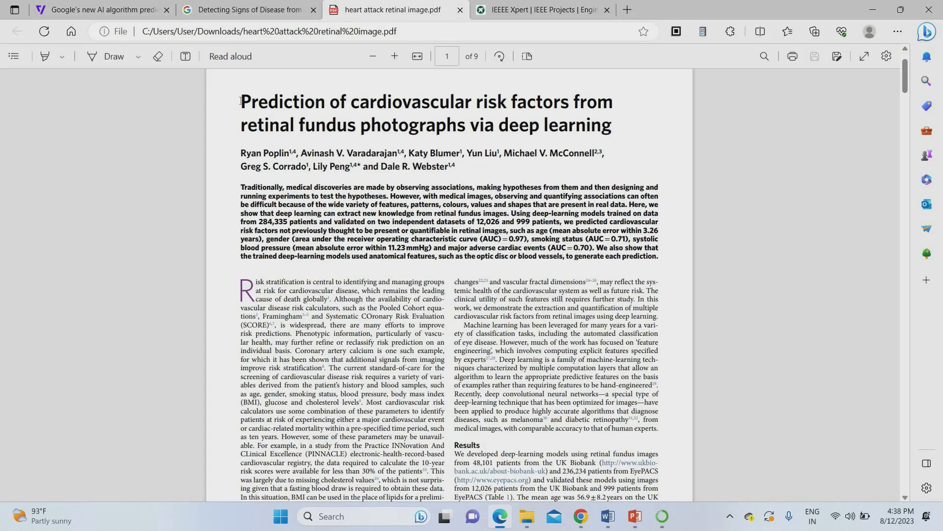
pyautogui.moveTo(241, 102); pyautogui.dragTo(626, 130)
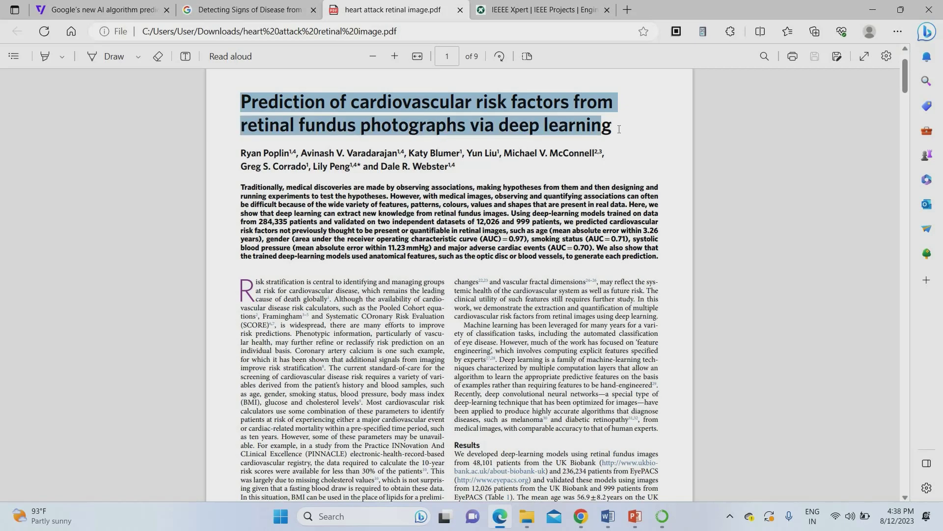
pyautogui.click(347, 103)
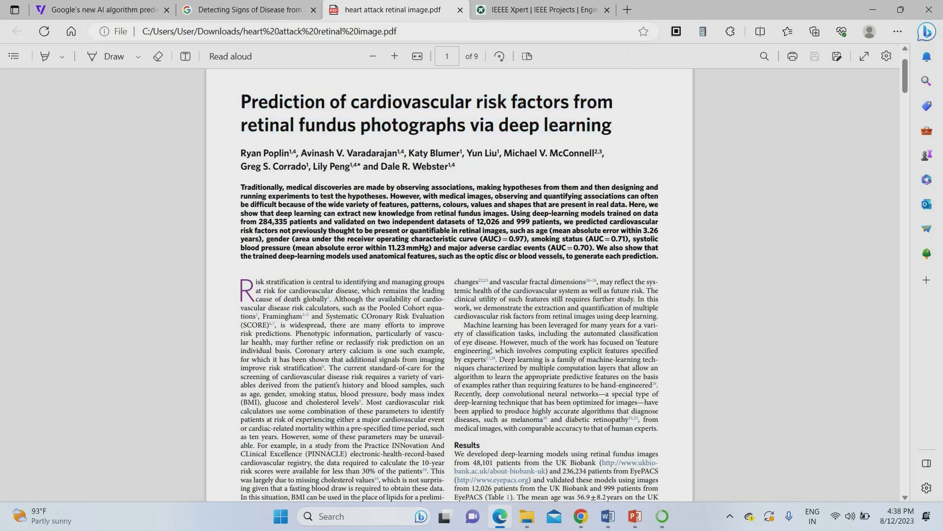
pyautogui.moveTo(603, 105); pyautogui.dragTo(595, 126)
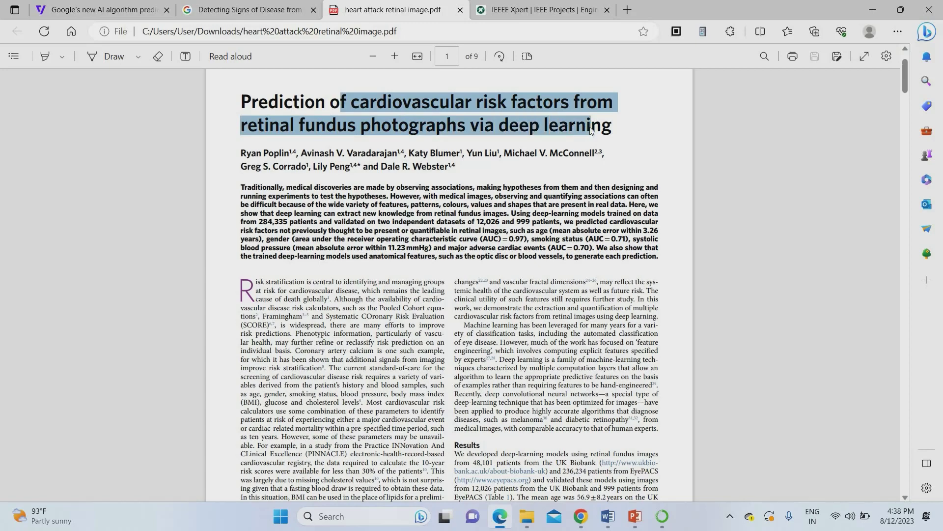
pyautogui.click(589, 126)
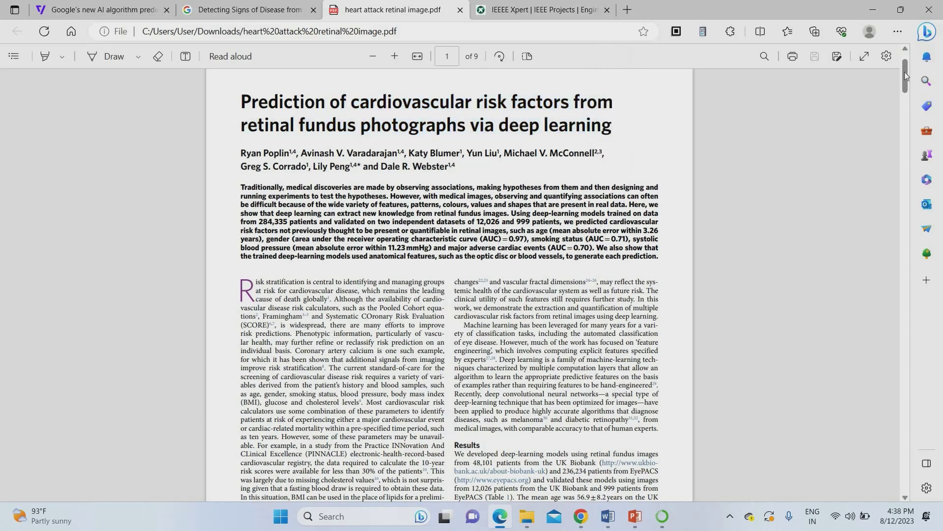
pyautogui.moveTo(907, 108); pyautogui.dragTo(928, 286)
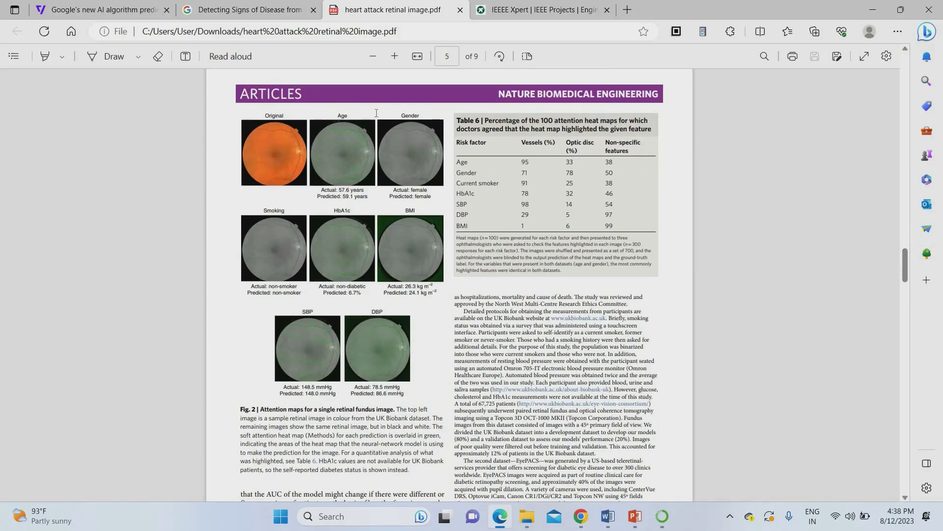
# - Select the Age/Gender, HbA1c and DBP figure labels, then pick the heart disease prediction presentation in File Explorer
pyautogui.moveTo(435, 114); pyautogui.dragTo(338, 116)
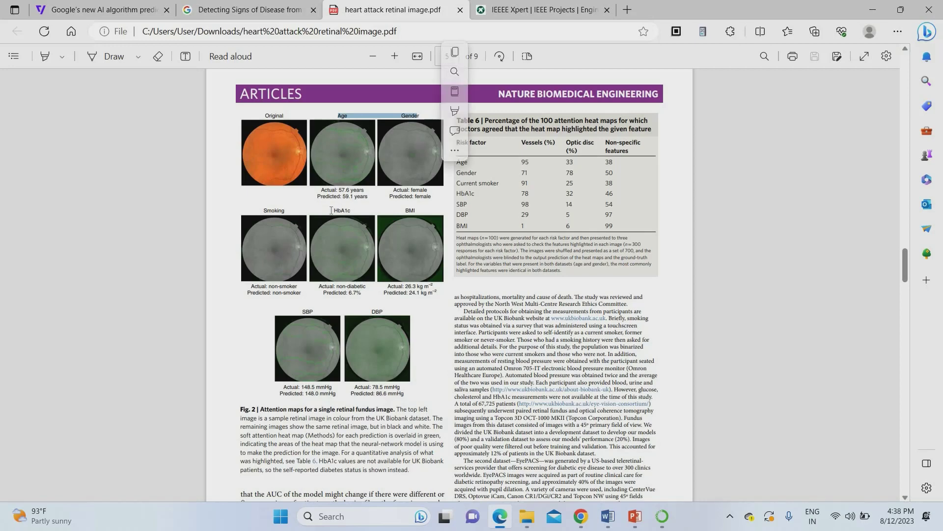
pyautogui.moveTo(332, 211); pyautogui.dragTo(398, 216)
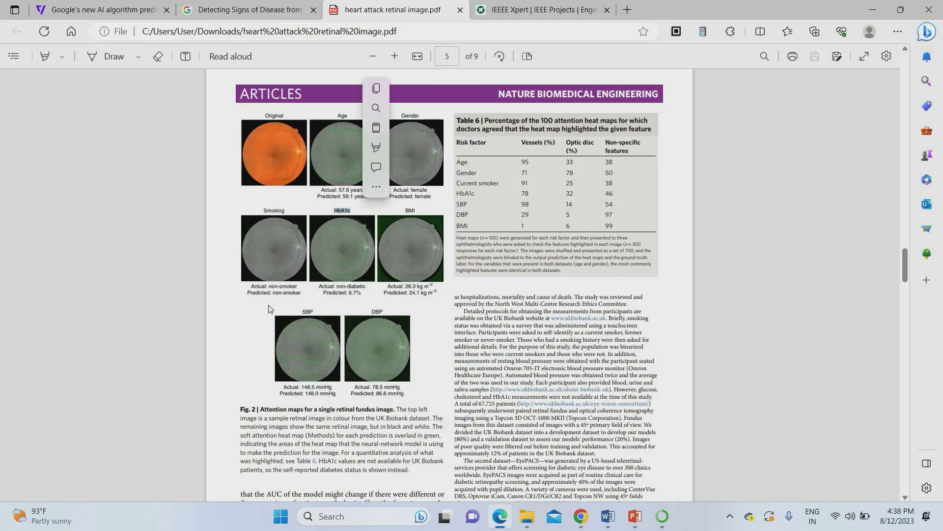
pyautogui.doubleClick(376, 311)
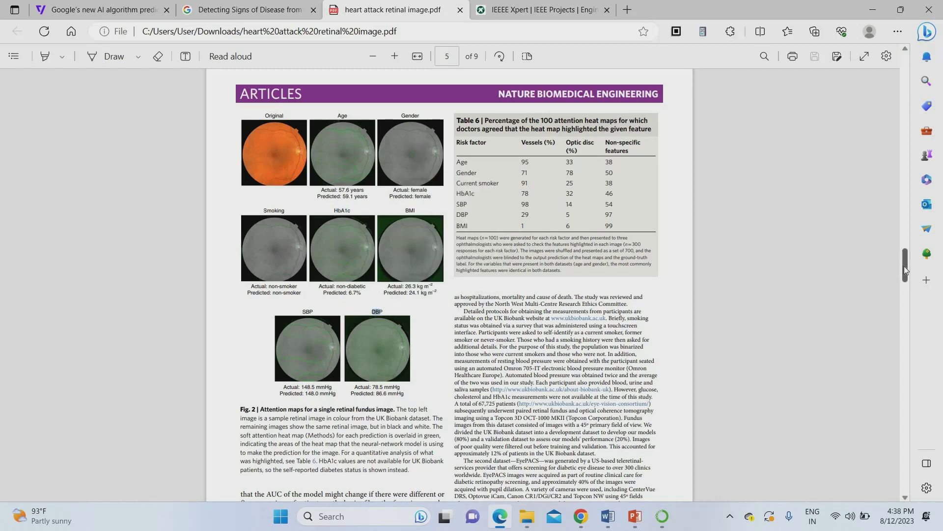
pyautogui.scroll(-12, 905, 304)
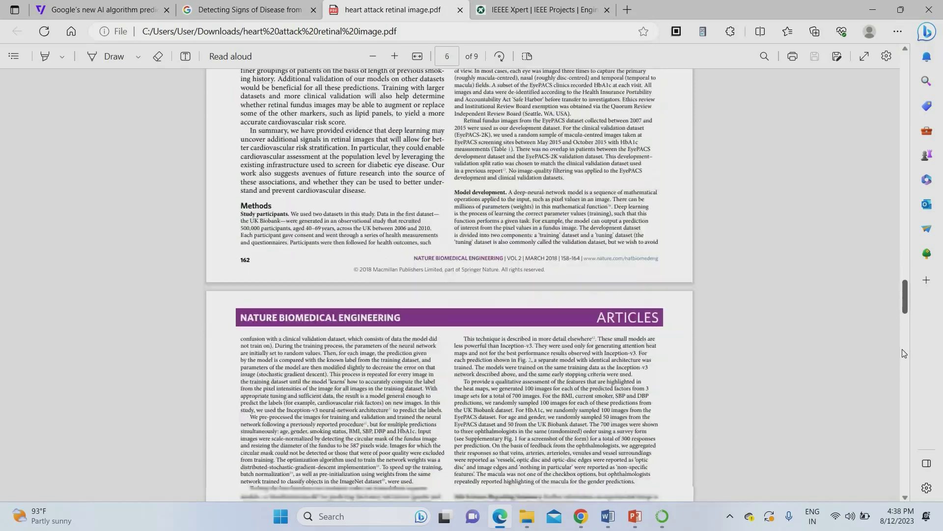
pyautogui.scroll(-5, 886, 152)
pyautogui.scroll(20, 878, 123)
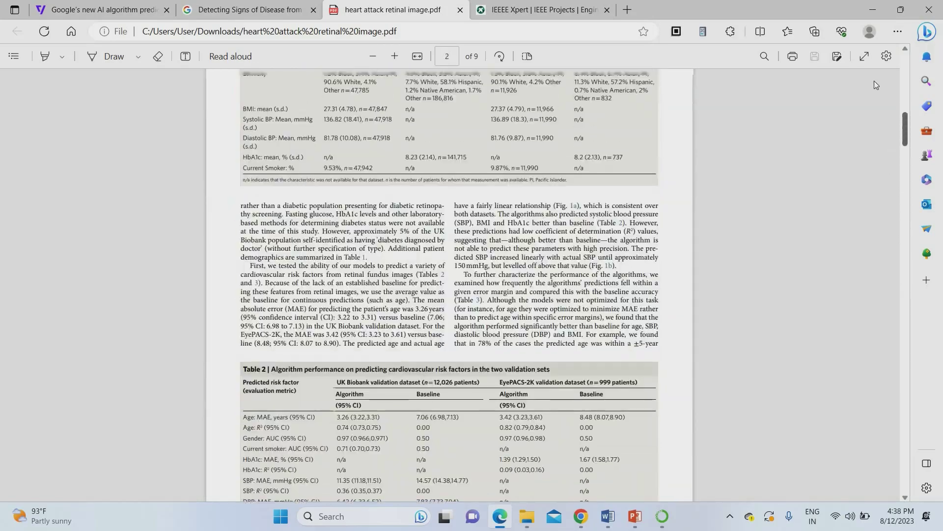
pyautogui.scroll(10, 879, 80)
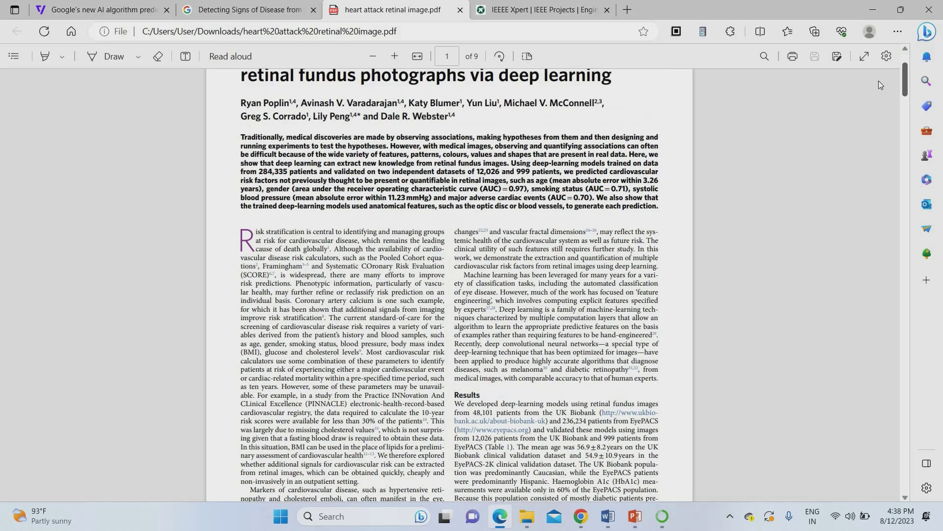
pyautogui.click(526, 515)
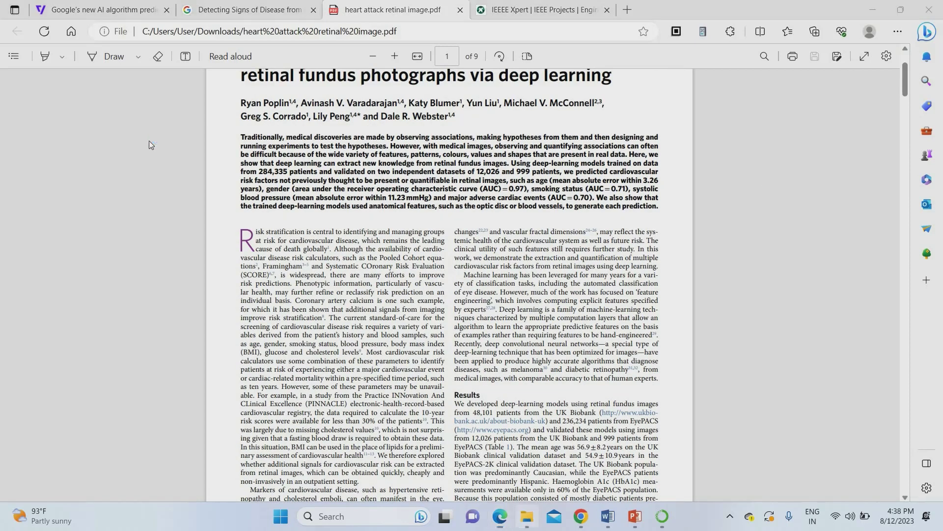
pyautogui.click(148, 136)
# - Open 'heart disease prediction' from File Explorer, close the duplicate window, and go to slide 2 ABSTRACT
pyautogui.doubleClick(149, 136)
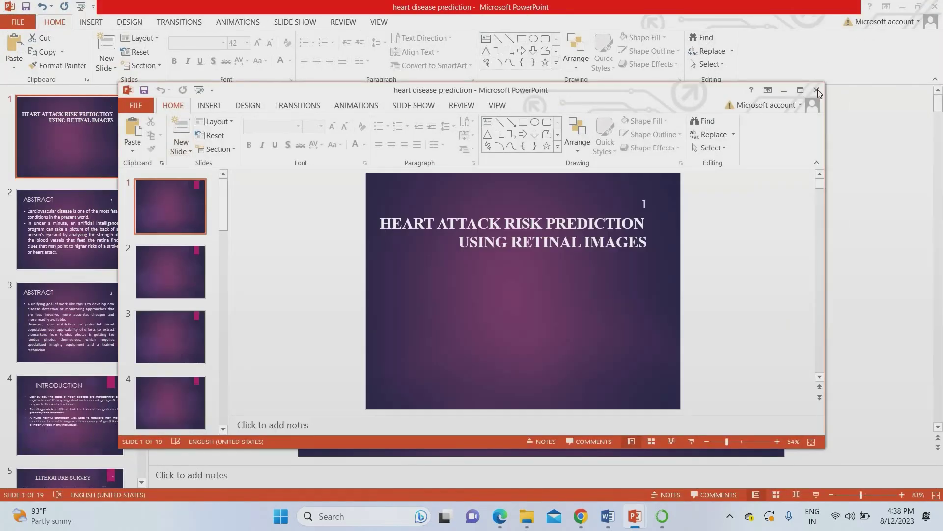
pyautogui.click(816, 89)
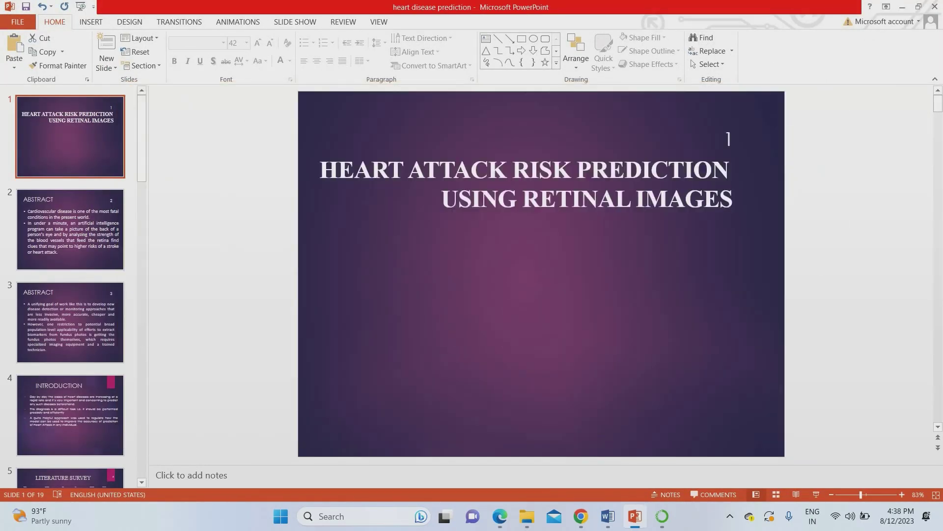
pyautogui.moveTo(321, 170); pyautogui.dragTo(734, 201)
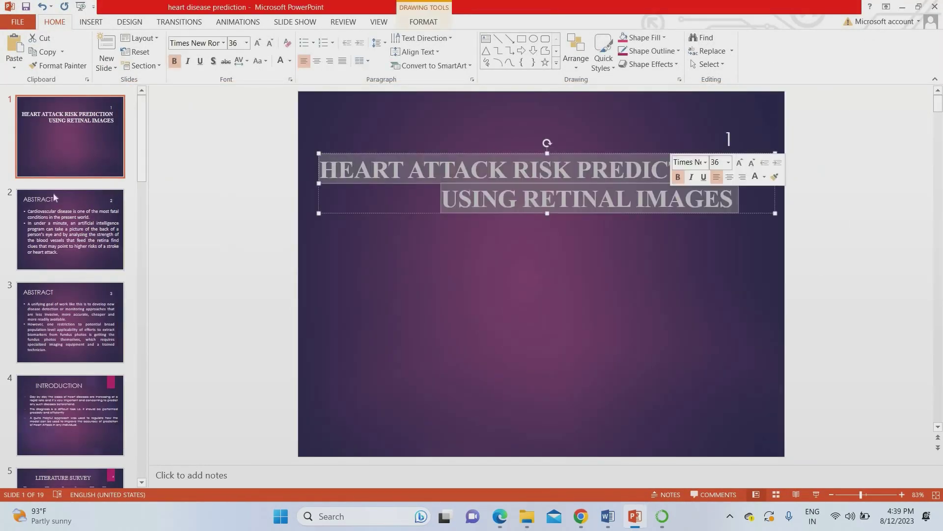
pyautogui.click(57, 217)
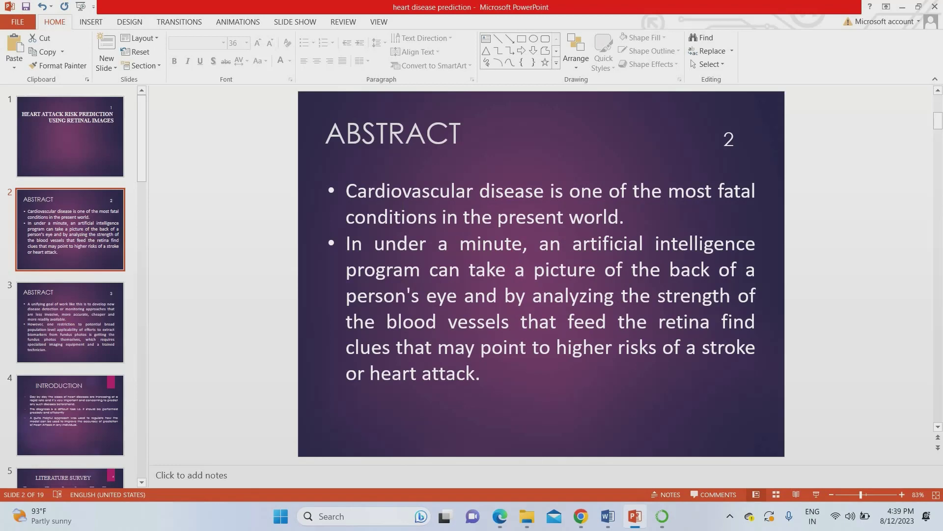
# - Highlight 'person's eye' and 'blood vessels' on slide 2, then advance via slide 3 to slide 4
pyautogui.moveTo(346, 295); pyautogui.dragTo(454, 295)
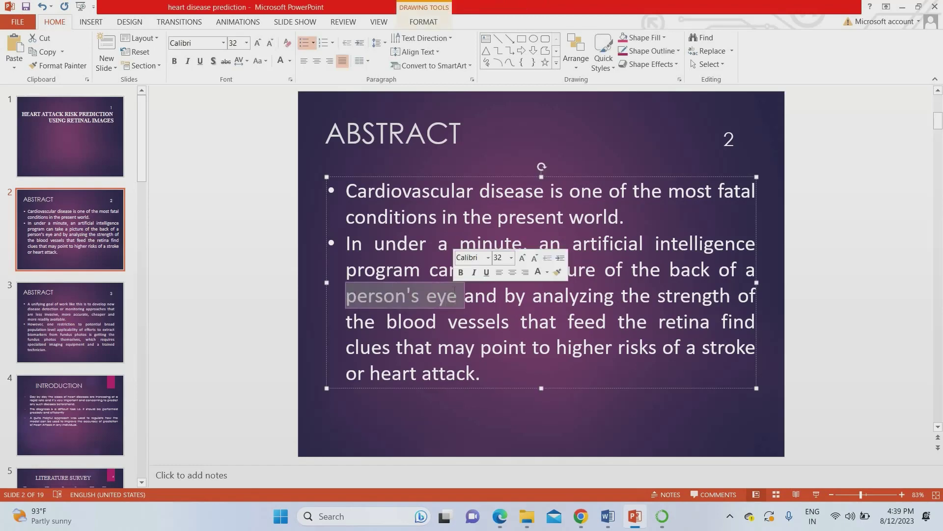
pyautogui.click(455, 294)
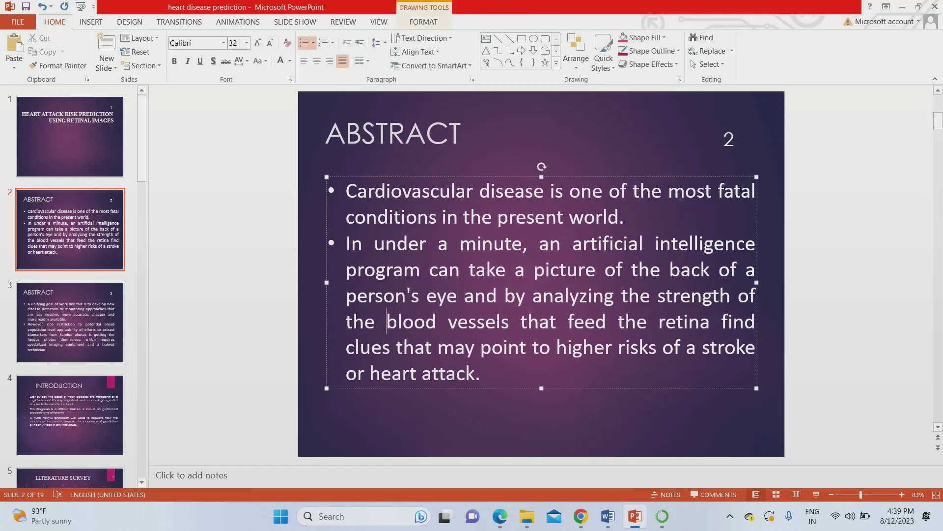
pyautogui.moveTo(386, 321); pyautogui.dragTo(498, 323)
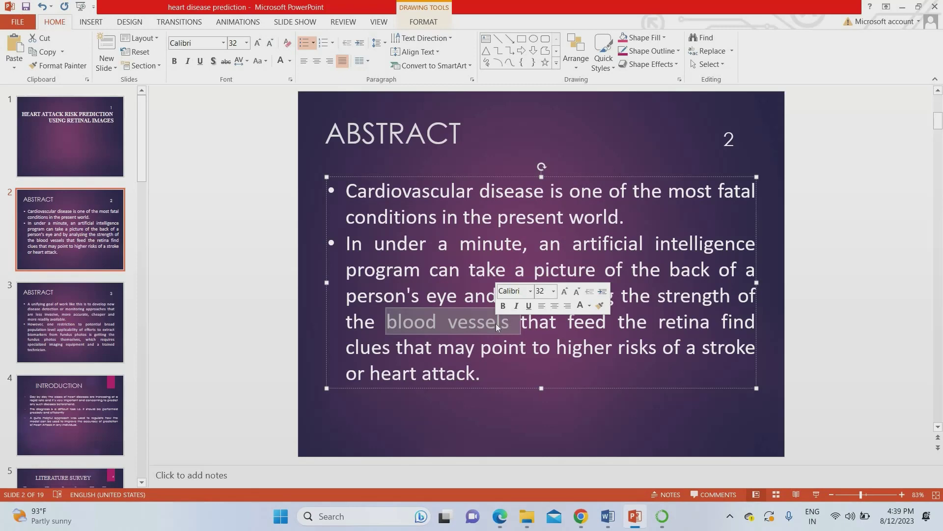
pyautogui.click(84, 346)
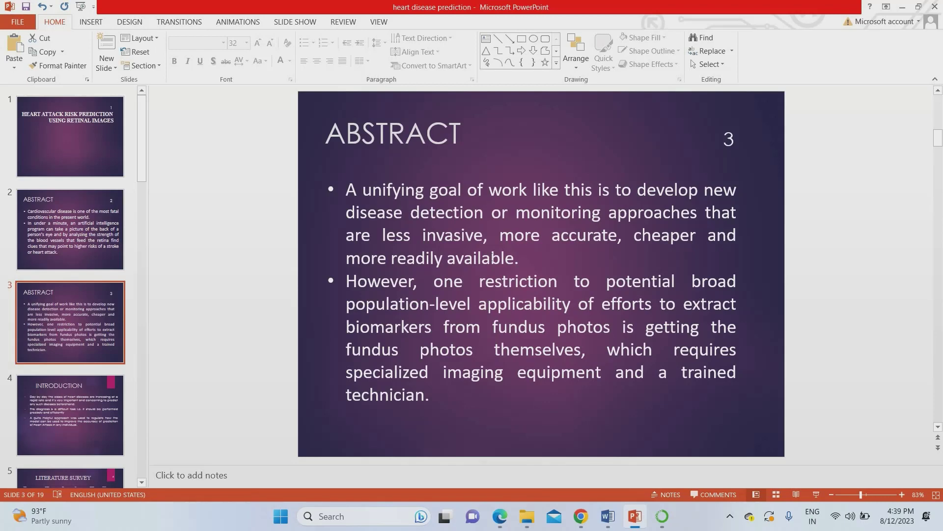
pyautogui.click(23, 425)
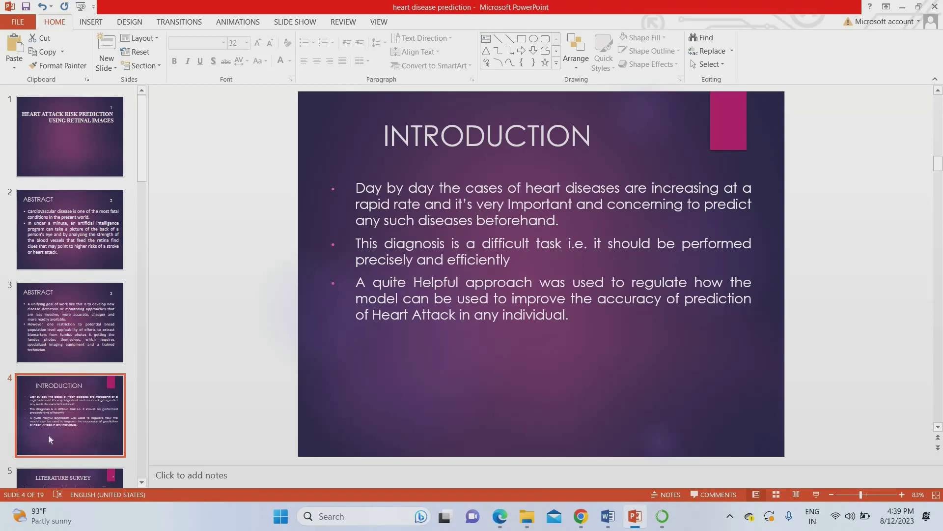
# - Go to the LITERATURE SURVEY slide, highlight its METRICES table column, and advance to the second survey slide
pyautogui.press('Down')
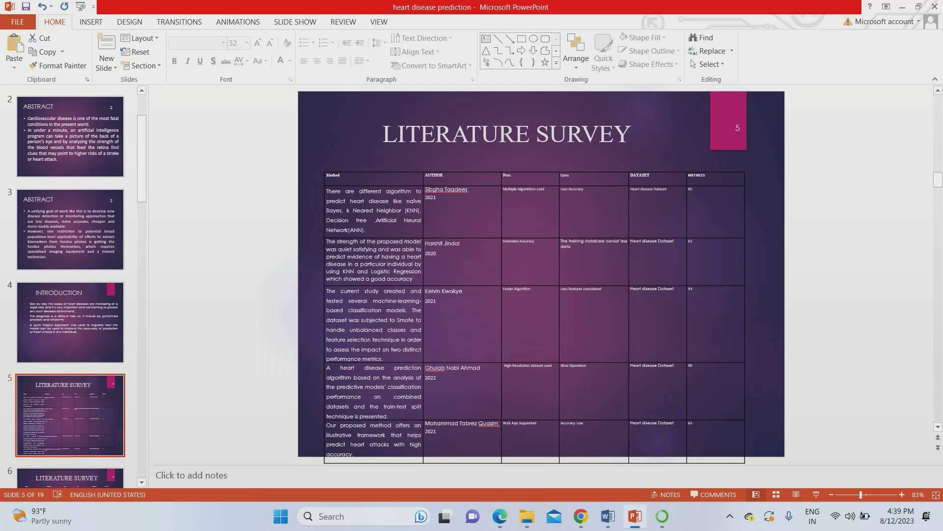
pyautogui.moveTo(715, 191); pyautogui.dragTo(715, 459)
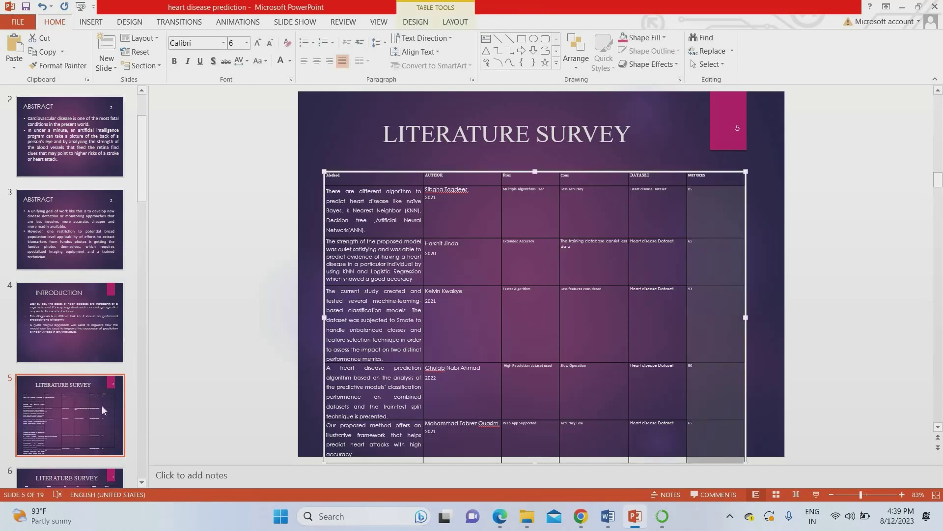
pyautogui.click(92, 410)
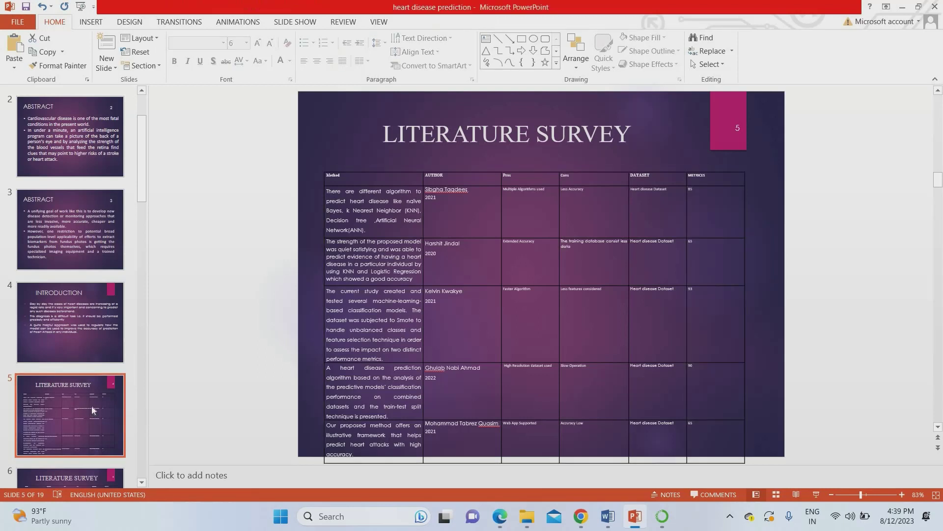
pyautogui.press('Down')
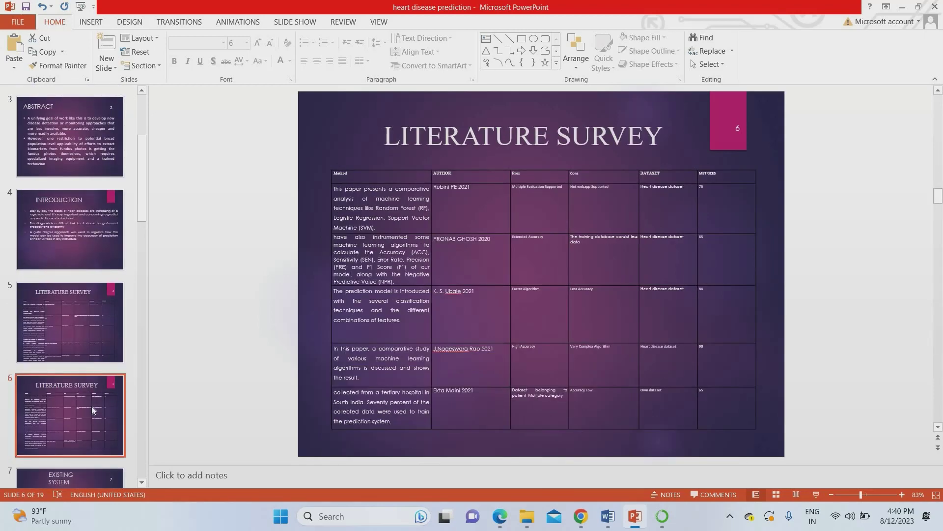
# - Advance to EXISTING SYSTEM, highlight the diagnosis bullet, then step through Disadvantages to PROPOSED SYSTEM
pyautogui.press('Down')
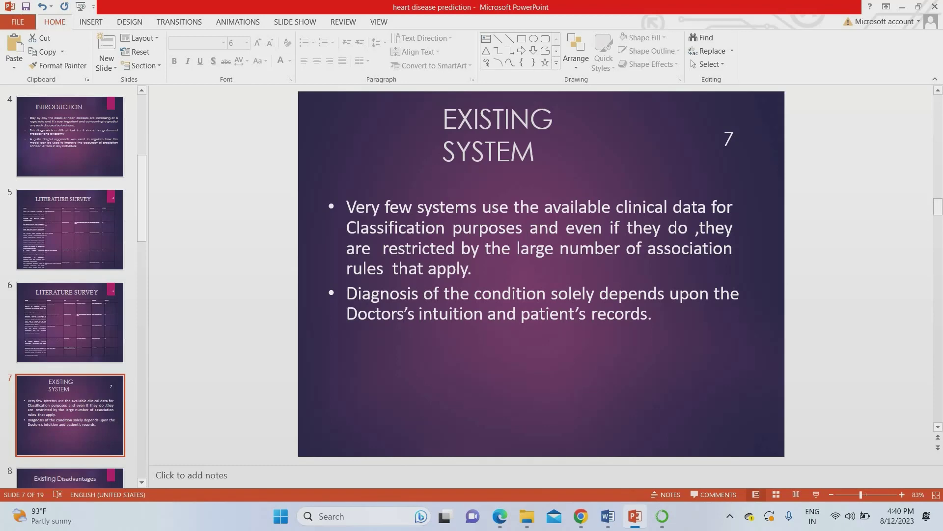
pyautogui.moveTo(423, 294); pyautogui.dragTo(592, 315)
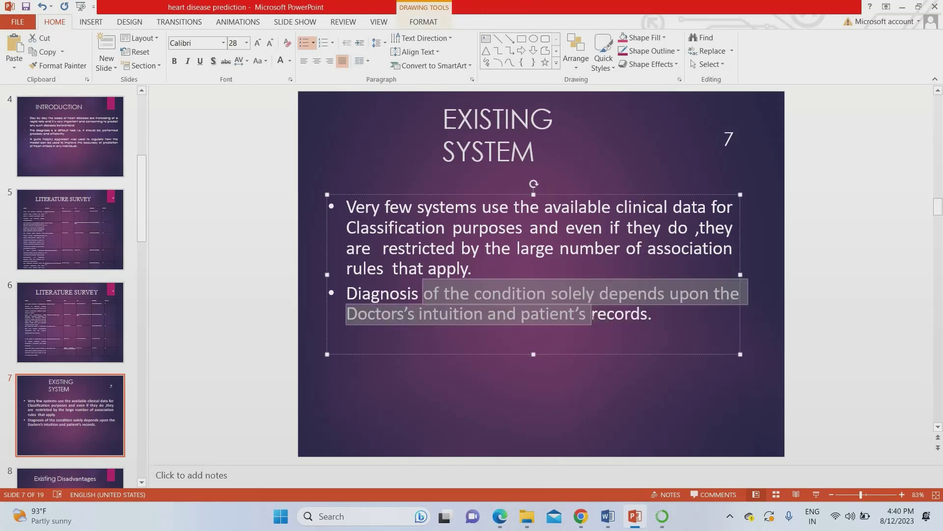
pyautogui.click(30, 481)
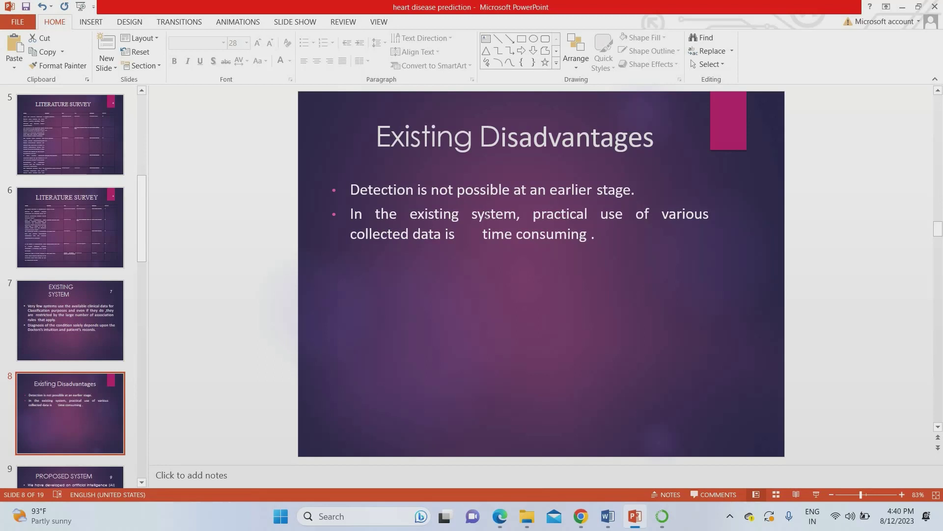
pyautogui.click(86, 396)
pyautogui.press('Down')
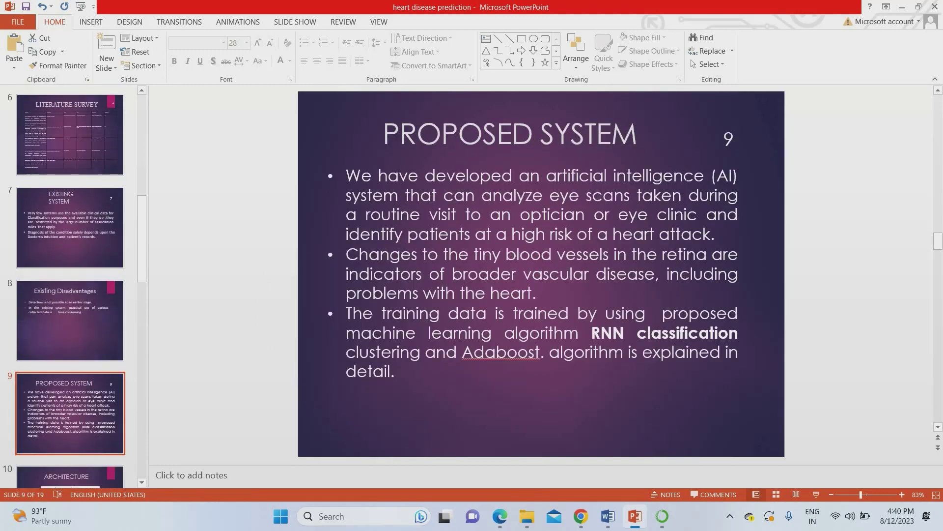
# - Highlight 'artificial intelligence' and 'RNN classification' on slide 9, then advance to slide 10
pyautogui.moveTo(711, 175); pyautogui.dragTo(547, 175)
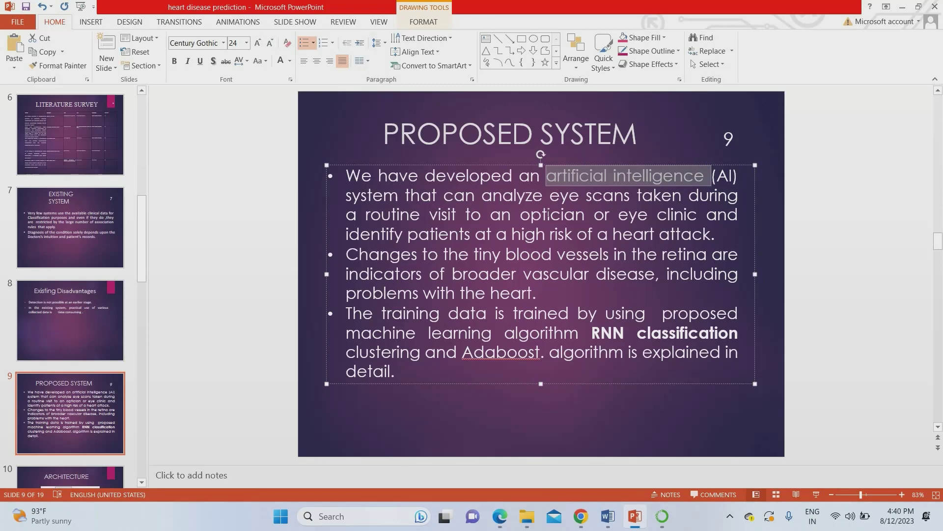
pyautogui.click(591, 333)
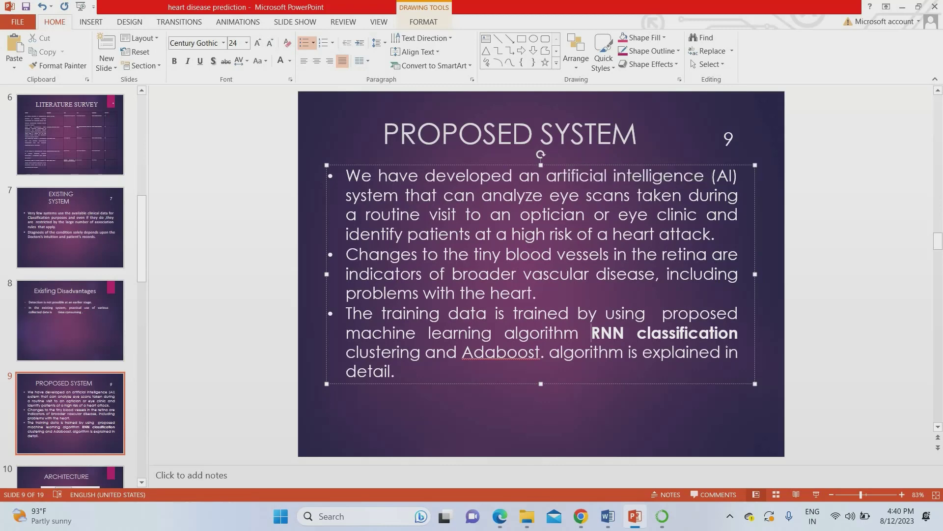
pyautogui.moveTo(591, 333); pyautogui.dragTo(738, 335)
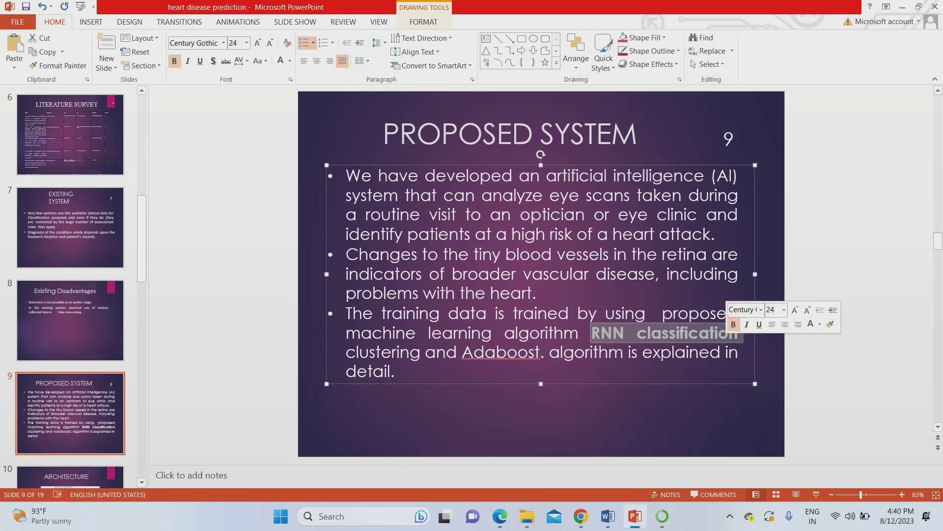
pyautogui.click(85, 428)
pyautogui.press('Down')
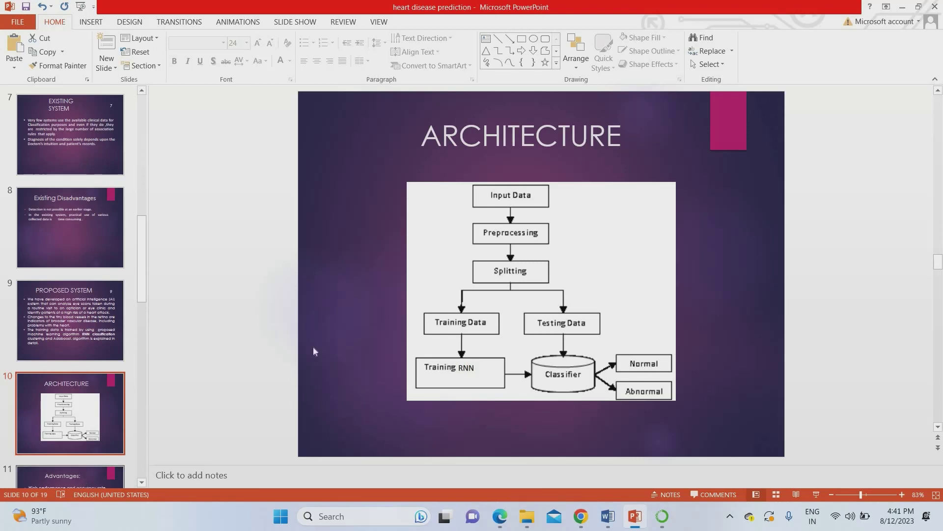
# - Advance to SYSTEM SPECIFICATION, highlight the ANACONDA IDE requirement, page through to REFERENCES, then return to slide 1
pyautogui.scroll(-1, 314, 352)
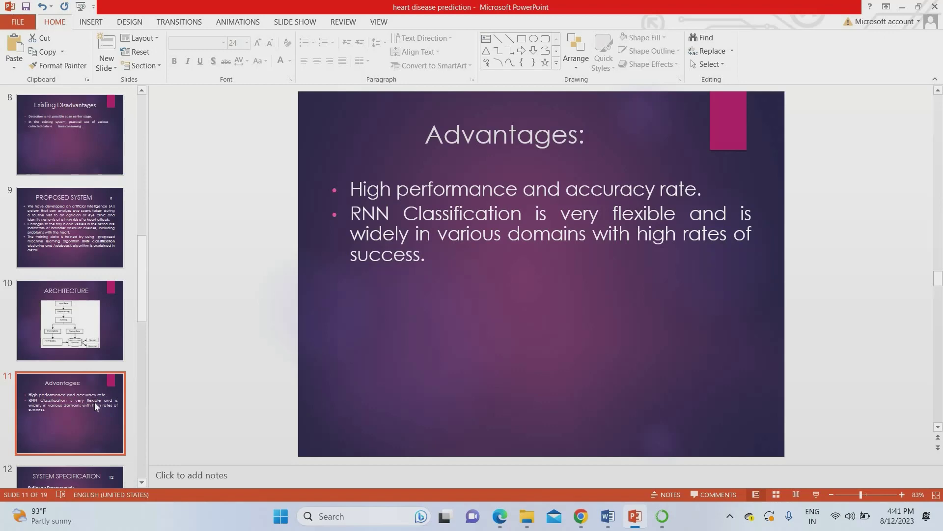
pyautogui.press('Down')
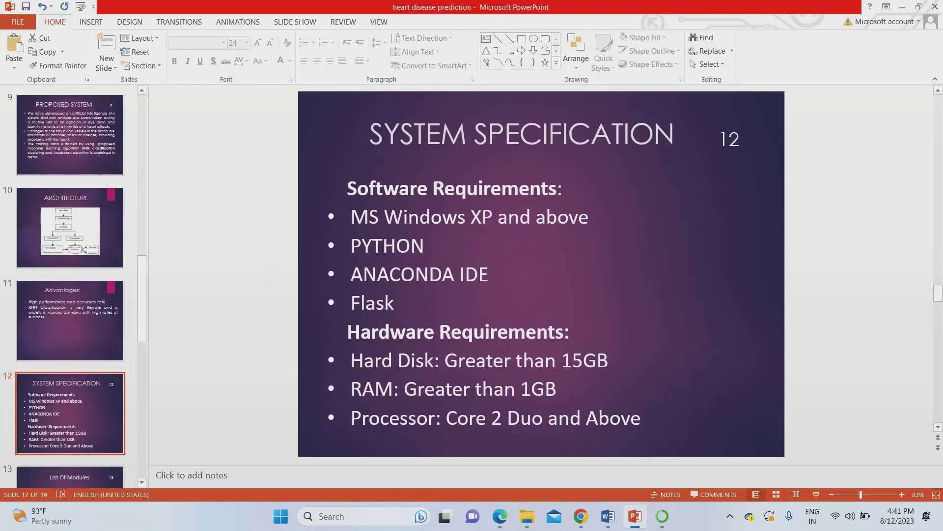
pyautogui.moveTo(351, 274); pyautogui.dragTo(493, 274)
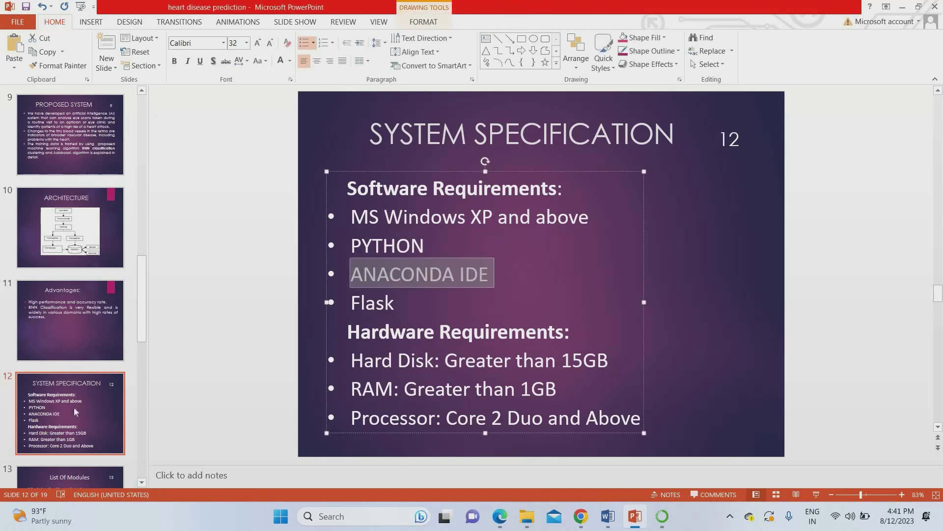
pyautogui.click(75, 411)
pyautogui.press('Down')
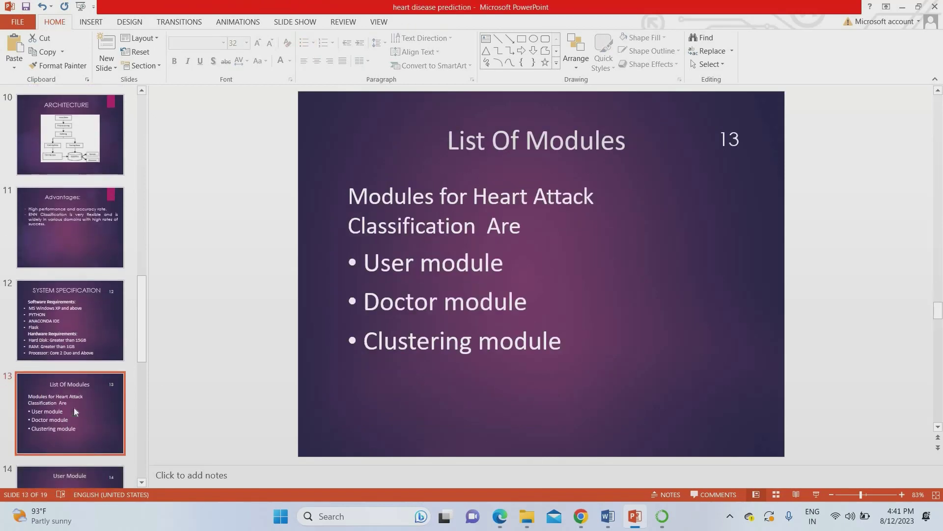
pyautogui.press('Down')
pyautogui.press('Down')
pyautogui.press('Down')
pyautogui.press('Down')
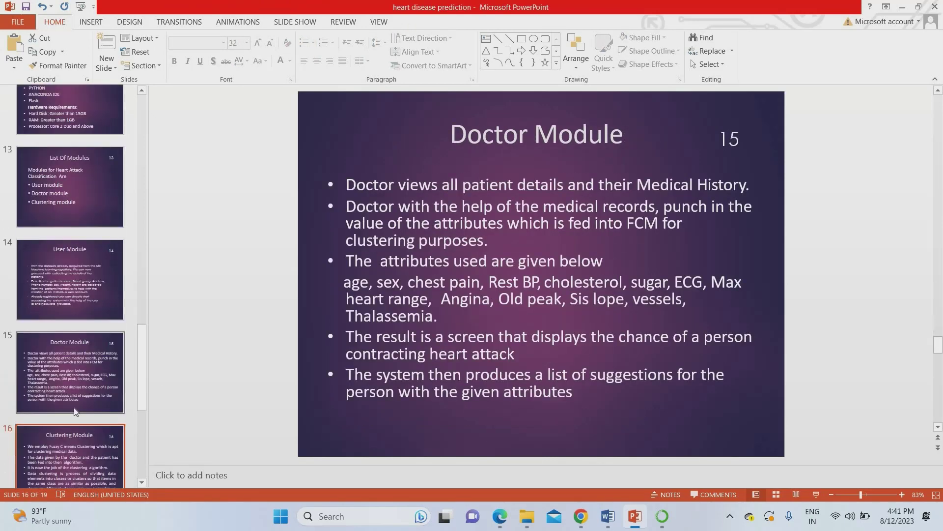
pyautogui.press('Down')
pyautogui.press('Down')
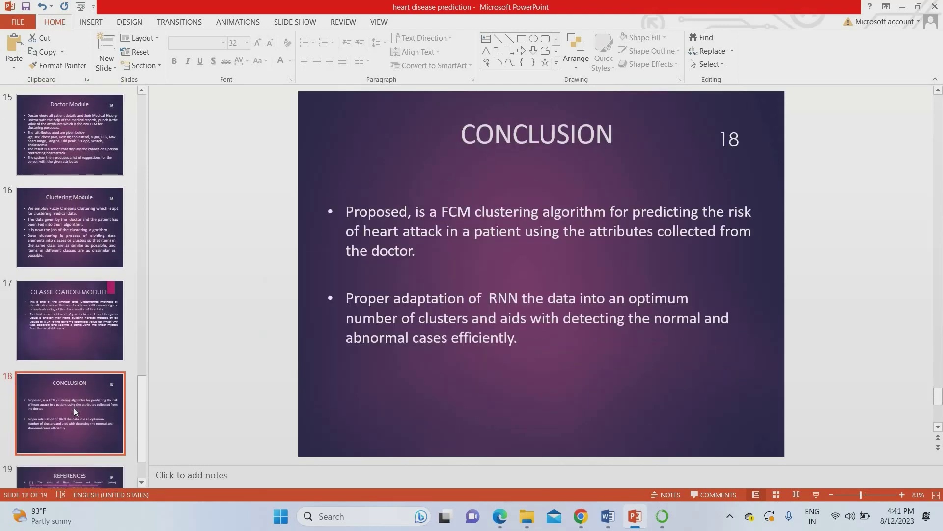
pyautogui.press('Up')
pyautogui.press('Up')
pyautogui.press('Up')
pyautogui.press('Up')
pyautogui.press('Up')
pyautogui.press('Up')
pyautogui.press('Up')
pyautogui.press('Up')
pyautogui.press('Up')
pyautogui.press('Up')
pyautogui.press('Up')
pyautogui.press('Up')
pyautogui.press('Up')
pyautogui.press('Up')
pyautogui.press('Up')
pyautogui.press('Up')
pyautogui.press('Up')
pyautogui.press('Up')
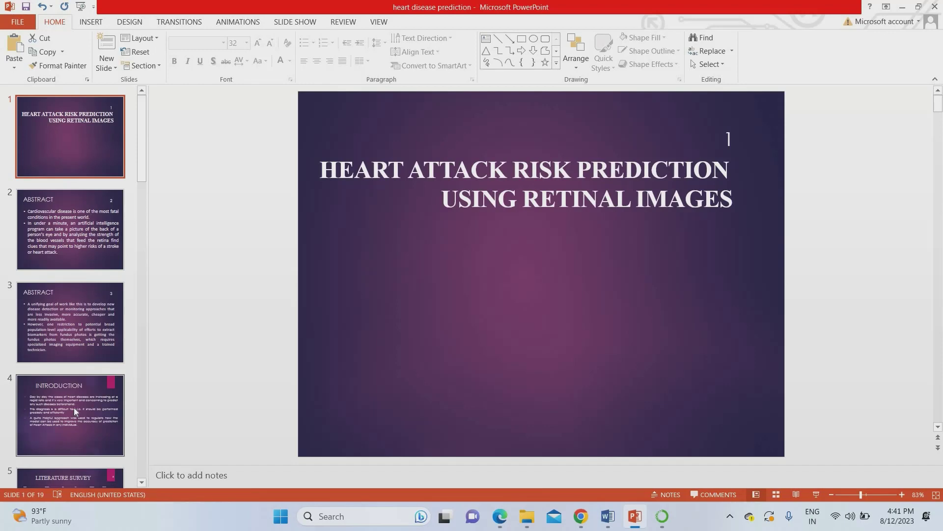
# - Open a terminal for the Project environment in Anaconda Navigator, then bring the project folder window forward
pyautogui.click(662, 516)
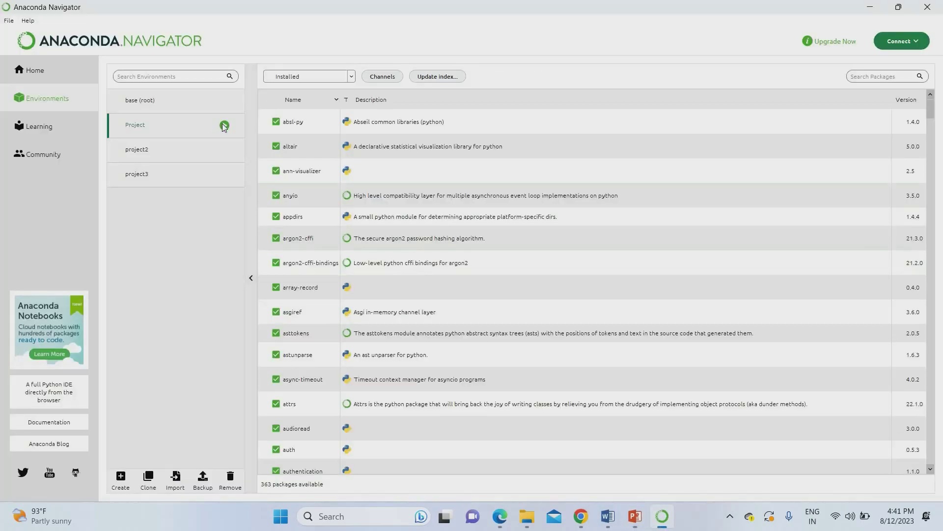
pyautogui.click(224, 126)
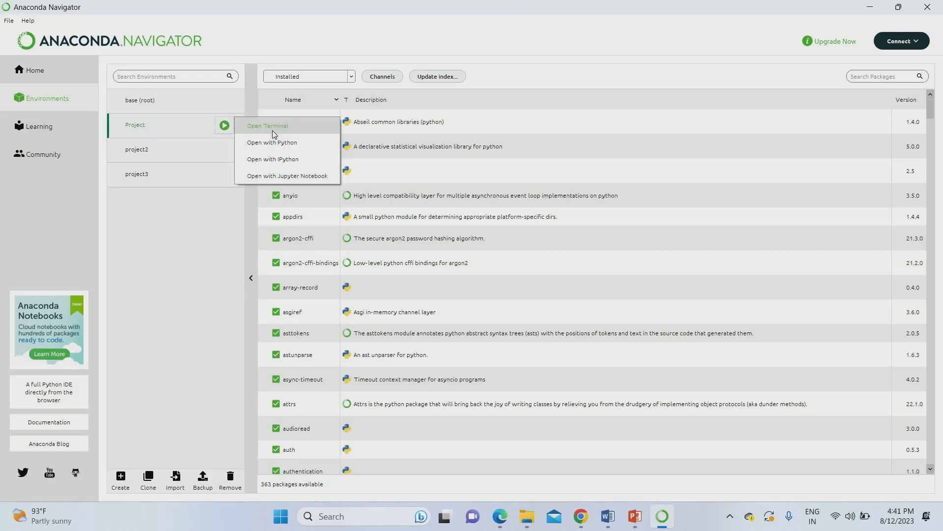
pyautogui.click(273, 131)
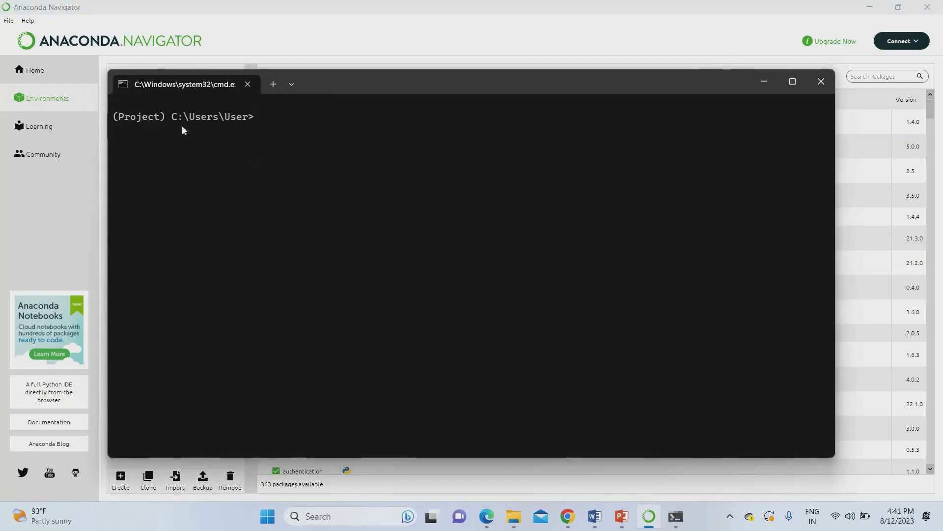
pyautogui.click(514, 516)
# - Open the dataset folder and look through each cluster folder, 0 to 4
pyautogui.click(269, 70)
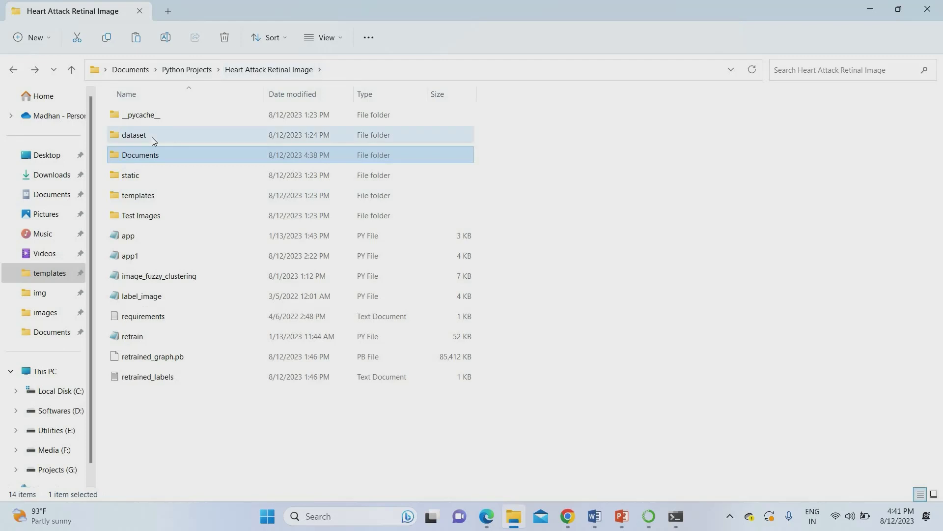
pyautogui.doubleClick(152, 137)
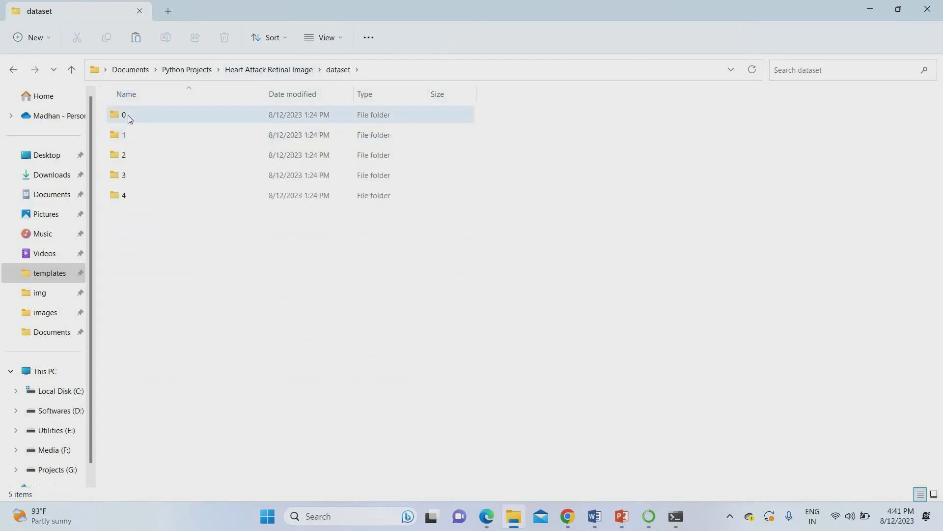
pyautogui.doubleClick(124, 115)
pyautogui.hotkey('alt', 'Left')
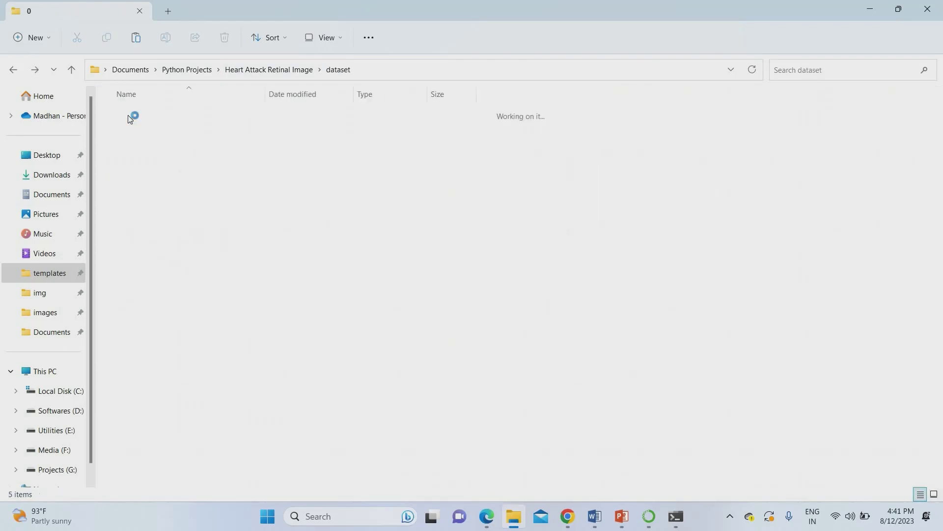
pyautogui.press('Down')
pyautogui.press('Return')
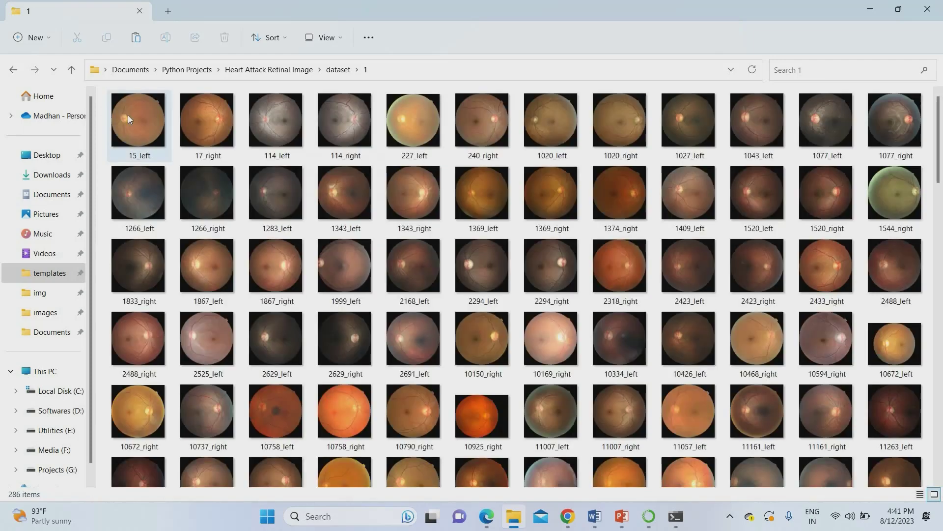
pyautogui.hotkey('alt', 'Left')
pyautogui.press('Down')
pyautogui.press('Return')
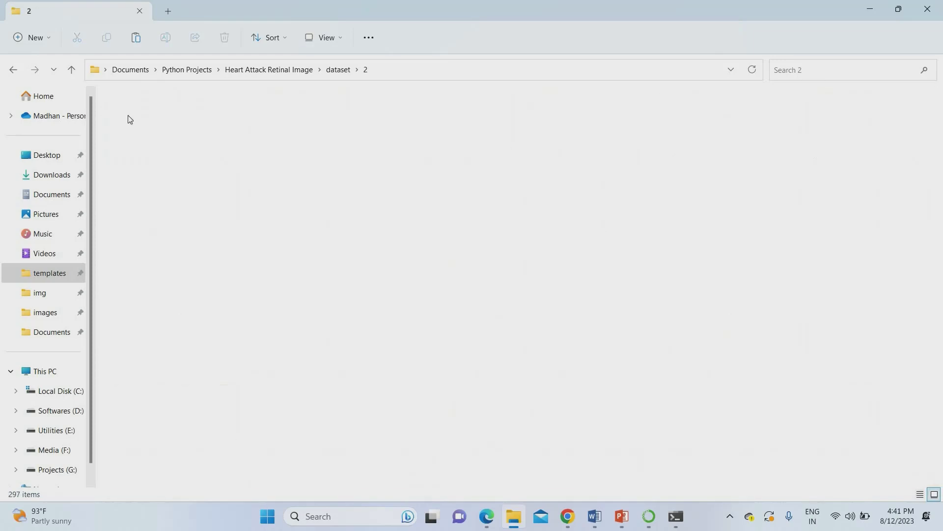
pyautogui.hotkey('alt', 'Left')
pyautogui.press('Down')
pyautogui.press('Return')
pyautogui.hotkey('alt', 'Left')
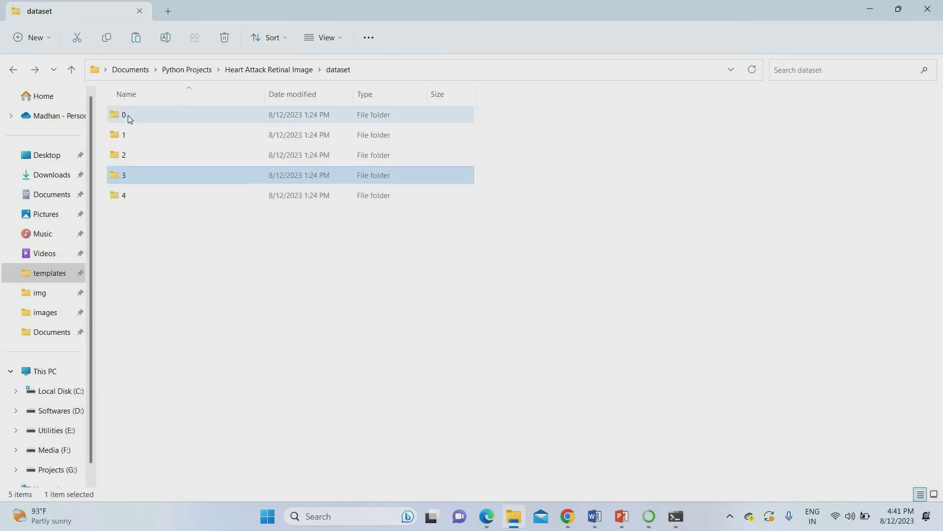
pyautogui.press('Down')
pyautogui.press('Return')
pyautogui.hotkey('alt', 'Left')
# - Copy the 10_right image from folder 0 into the dataset folder
pyautogui.doubleClick(129, 119)
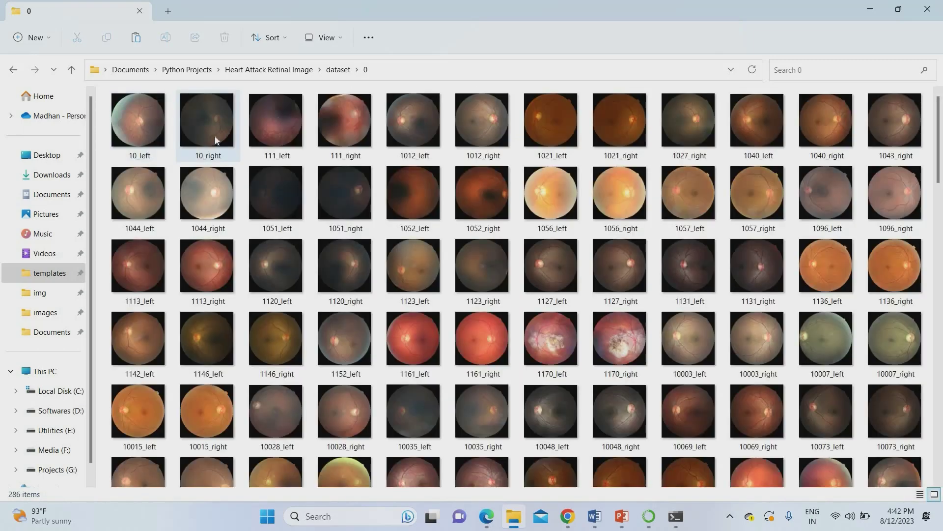
pyautogui.click(214, 136)
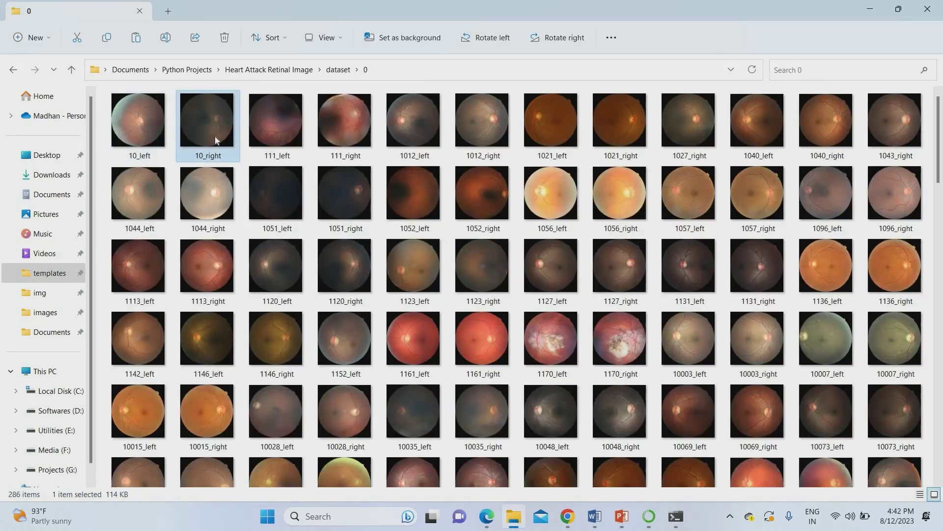
pyautogui.hotkey('alt', 'Left')
pyautogui.click(195, 257)
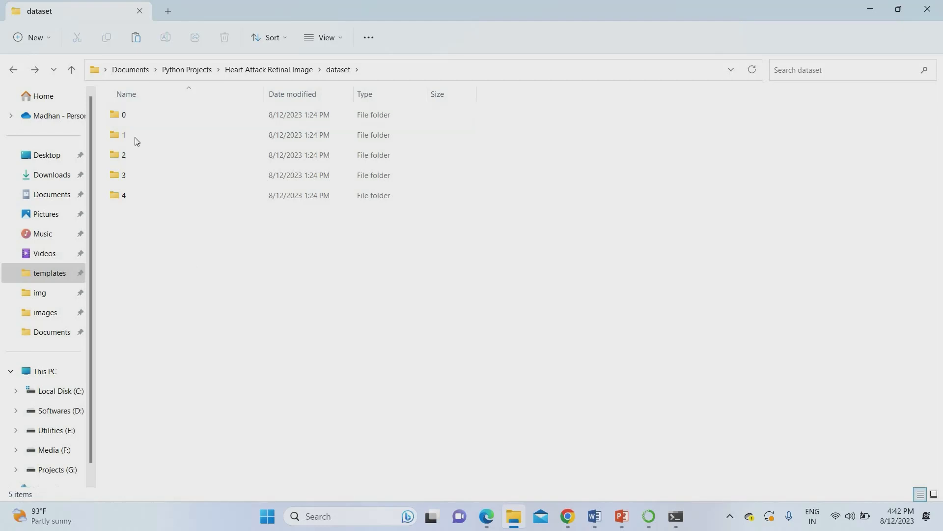
pyautogui.hotkey('ctrl', 'v')
# - Copy the 1343_left image from folder 1 into the dataset folder
pyautogui.click(135, 141)
pyautogui.press('Return')
pyautogui.click(339, 216)
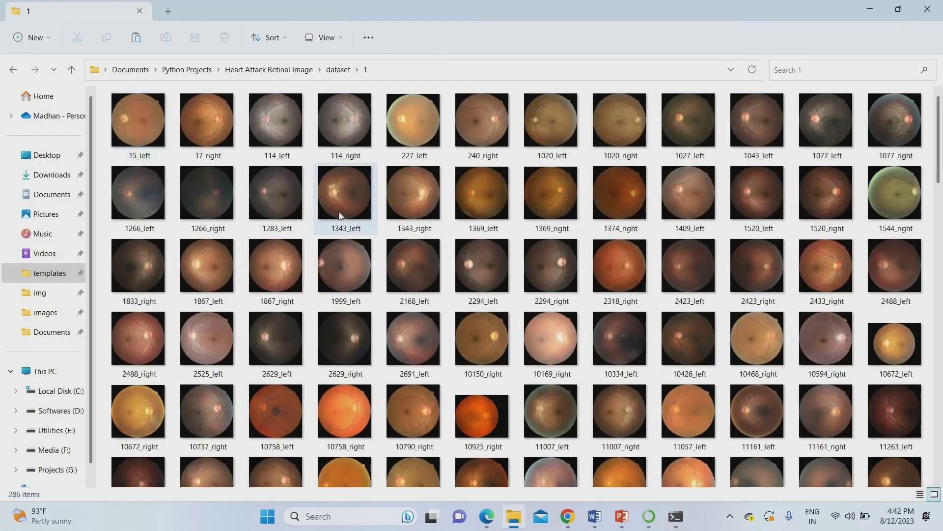
pyautogui.hotkey('alt', 'Left')
pyautogui.click(262, 272)
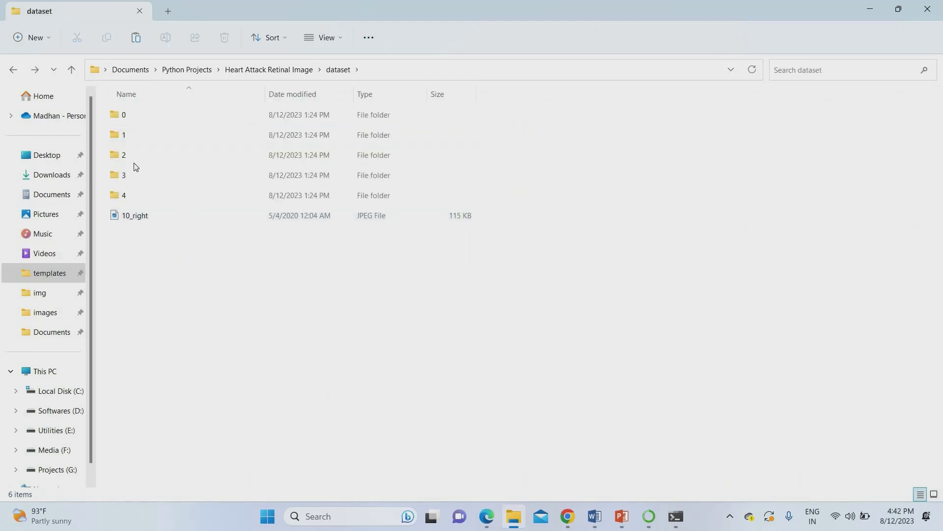
pyautogui.hotkey('ctrl', 'v')
# - Copy the 1178_right image from folder 2
pyautogui.click(129, 157)
pyautogui.press('Return')
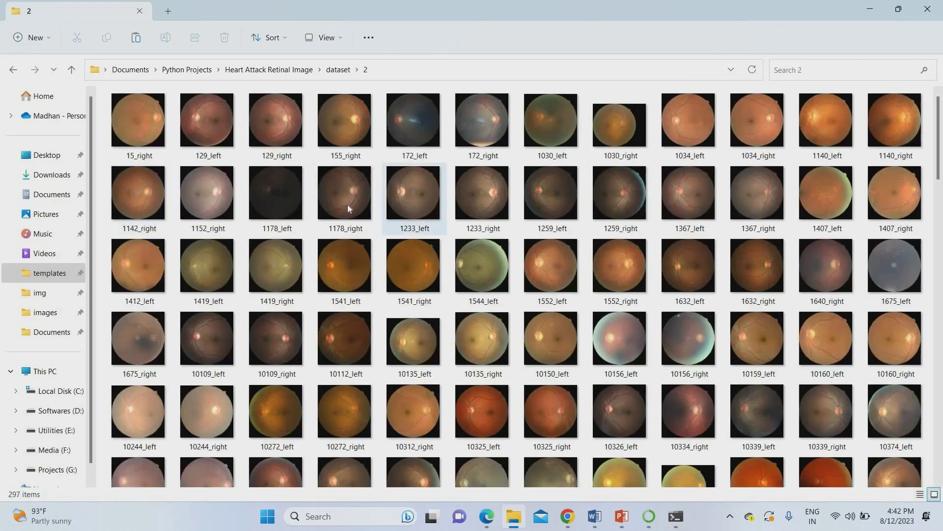
pyautogui.click(347, 204)
pyautogui.hotkey('alt', 'Left')
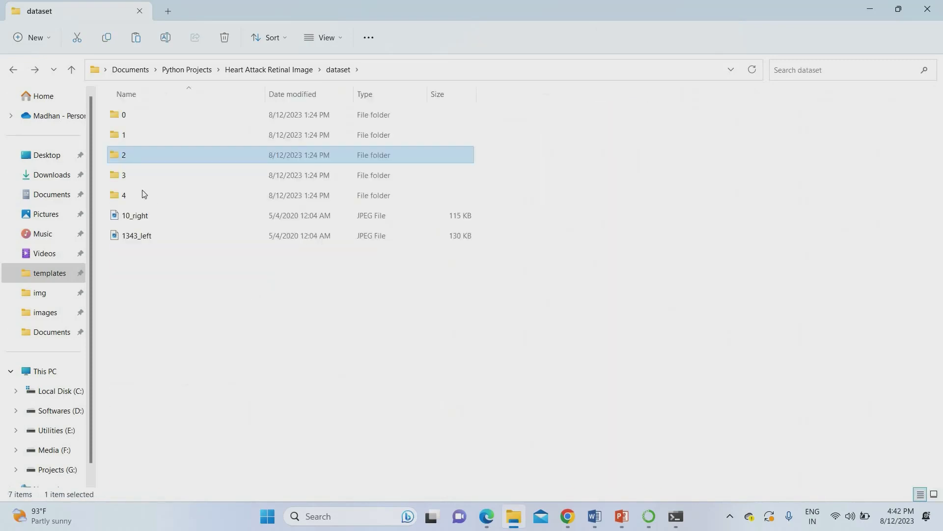
# - Paste 1178_right into dataset, then copy 11035_right there from folder 3
pyautogui.hotkey('ctrl', 'v')
pyautogui.hotkey('ctrl', 'shift', '2')
pyautogui.doubleClick(277, 243)
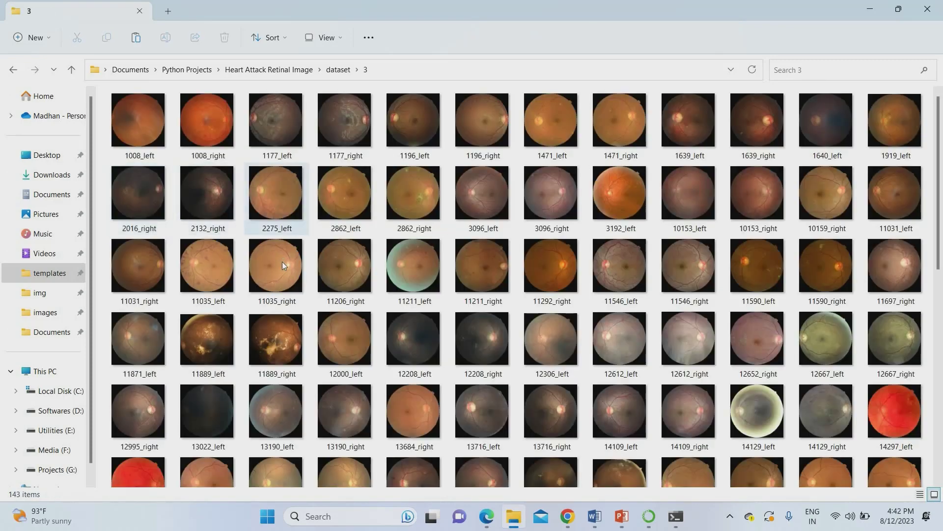
pyautogui.click(282, 262)
pyautogui.hotkey('alt', 'Left')
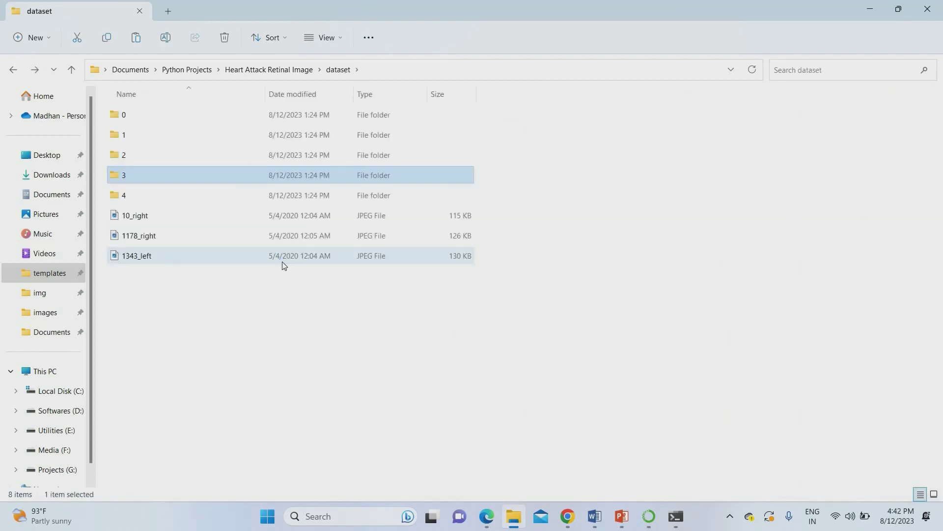
pyautogui.hotkey('ctrl', 'v')
# - Copy the 10321_left image from folder 4 into the dataset folder
pyautogui.doubleClick(148, 195)
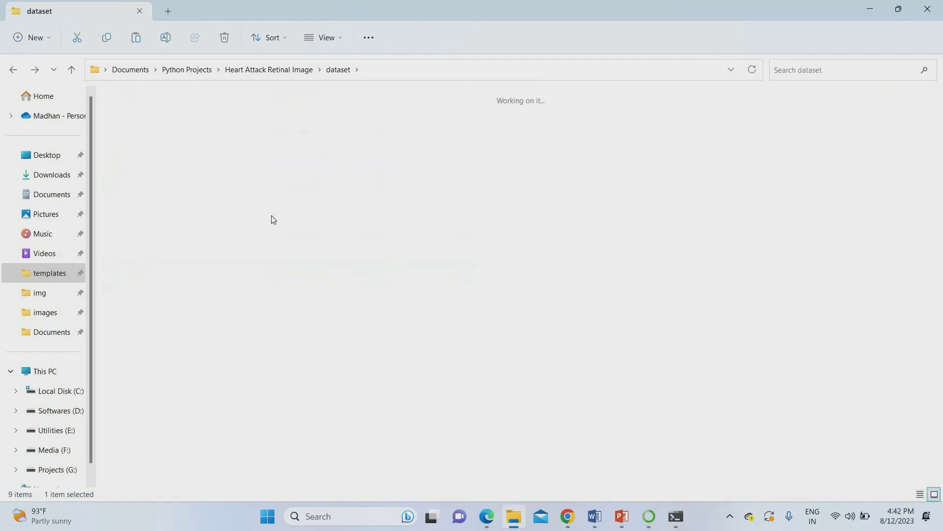
pyautogui.click(272, 224)
pyautogui.hotkey('ctrl', 'c')
pyautogui.hotkey('alt', 'Left')
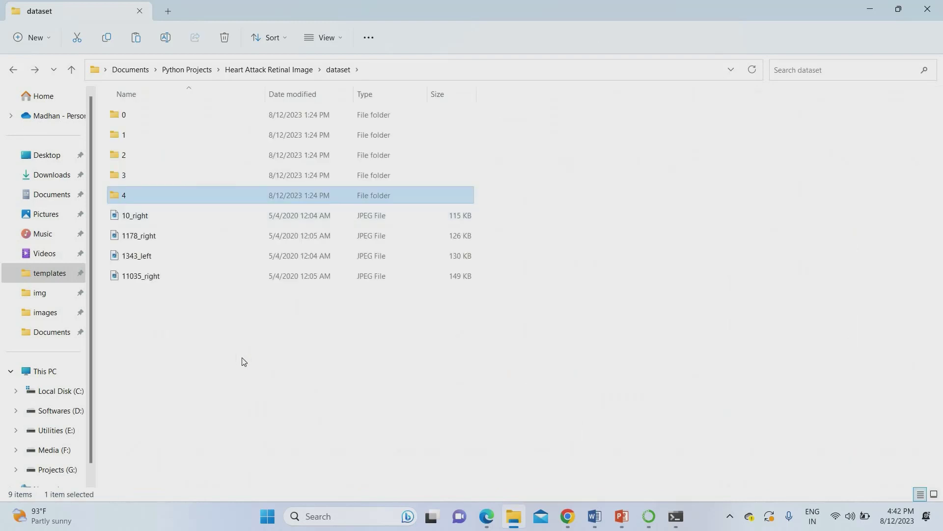
pyautogui.hotkey('ctrl', 'v')
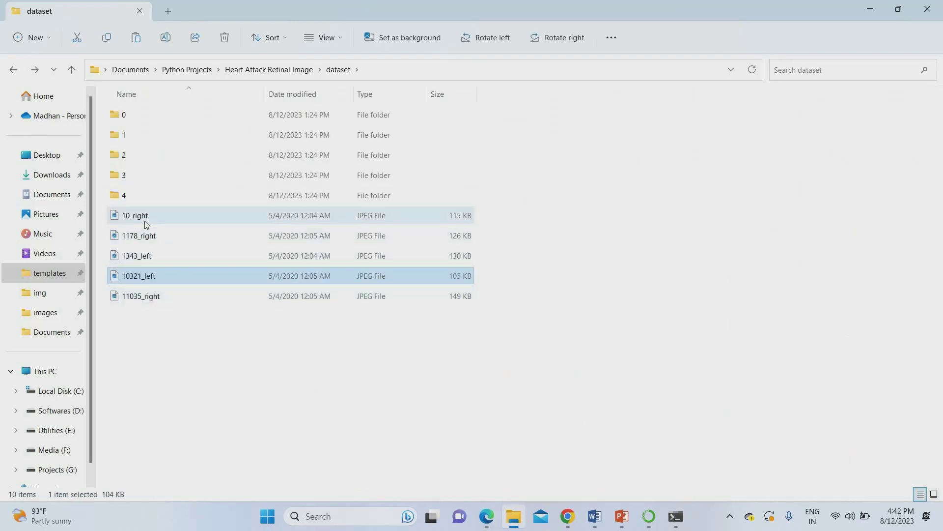
# - Replace the old Test Images contents with the five copied retinal samples
pyautogui.click(144, 220)
pyautogui.hotkey('shift', 'Down')
pyautogui.hotkey('shift', 'Down')
pyautogui.hotkey('shift', 'Down')
pyautogui.hotkey('shift', 'Down')
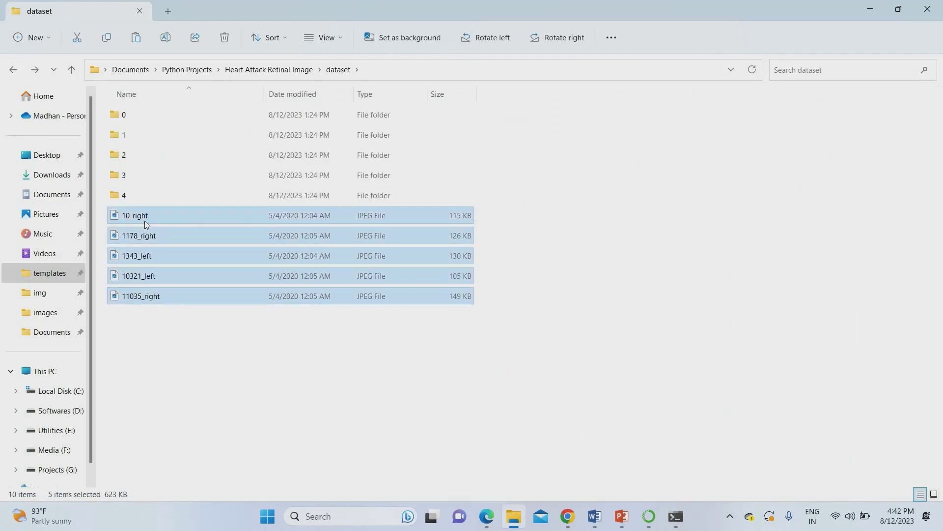
pyautogui.hotkey('alt', 'Up')
pyautogui.doubleClick(172, 216)
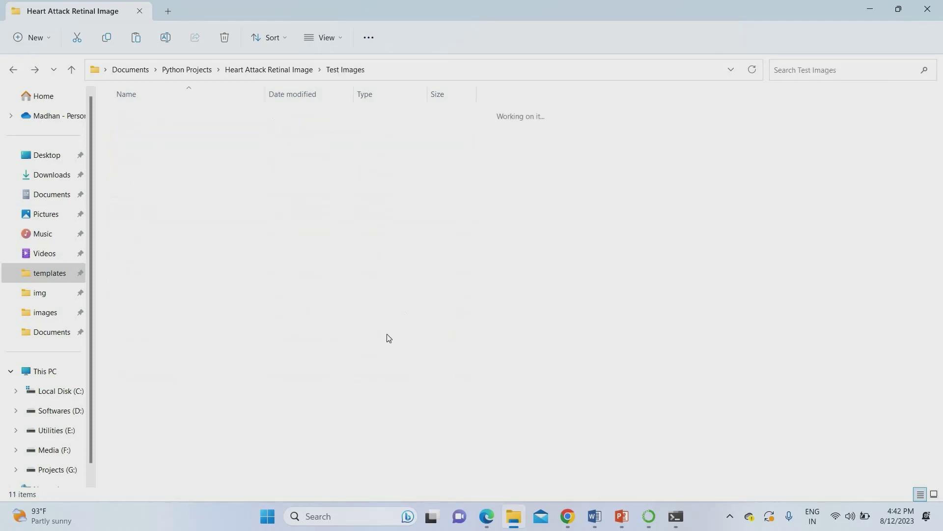
pyautogui.hotkey('ctrl', 'a')
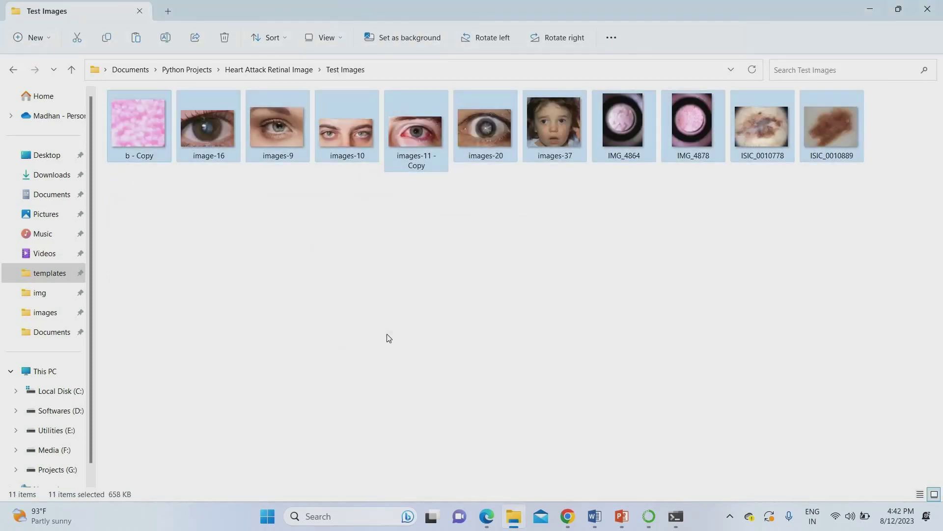
pyautogui.press('Delete')
pyautogui.hotkey('ctrl', 'v')
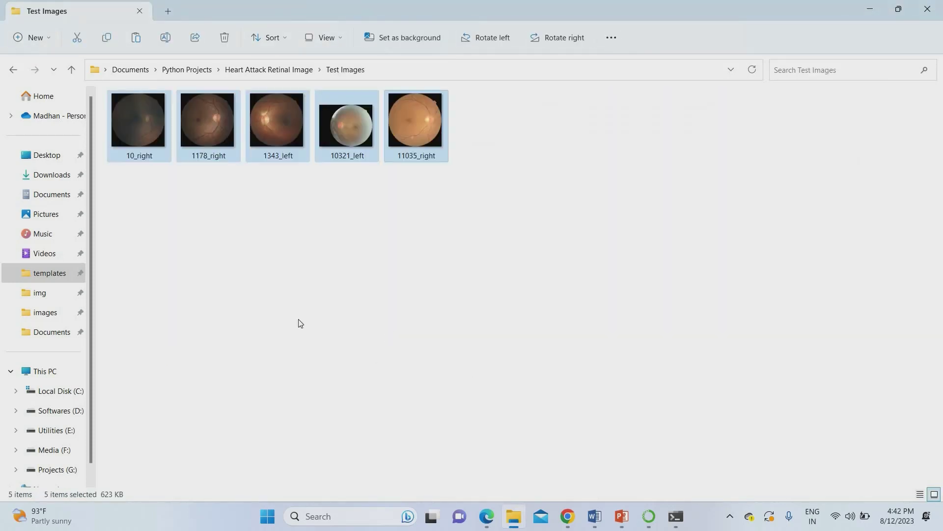
pyautogui.click(300, 323)
pyautogui.hotkey('alt', 'Up')
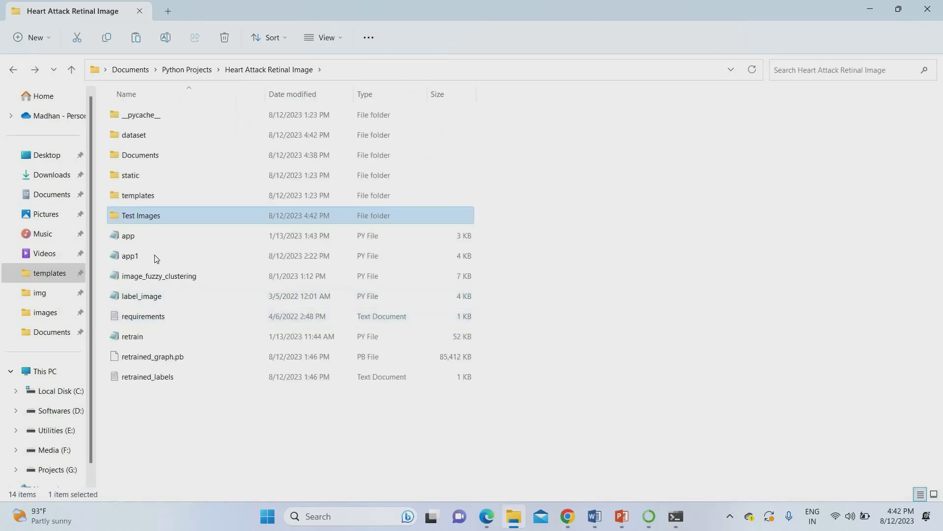
# - Open a Command Prompt from Explorer and cd into the Heart Attack Retinal Image folder
pyautogui.click(166, 253)
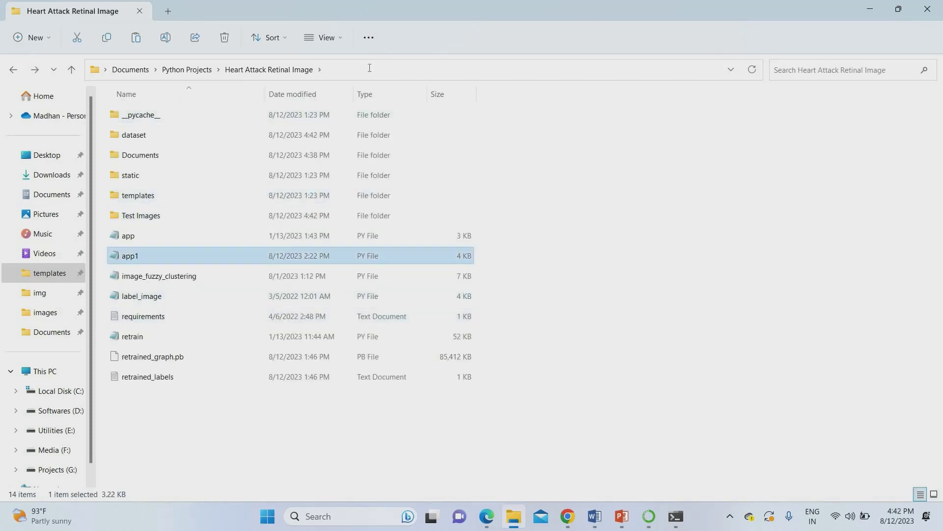
pyautogui.click(369, 69)
pyautogui.write('cmd')
pyautogui.press('Return')
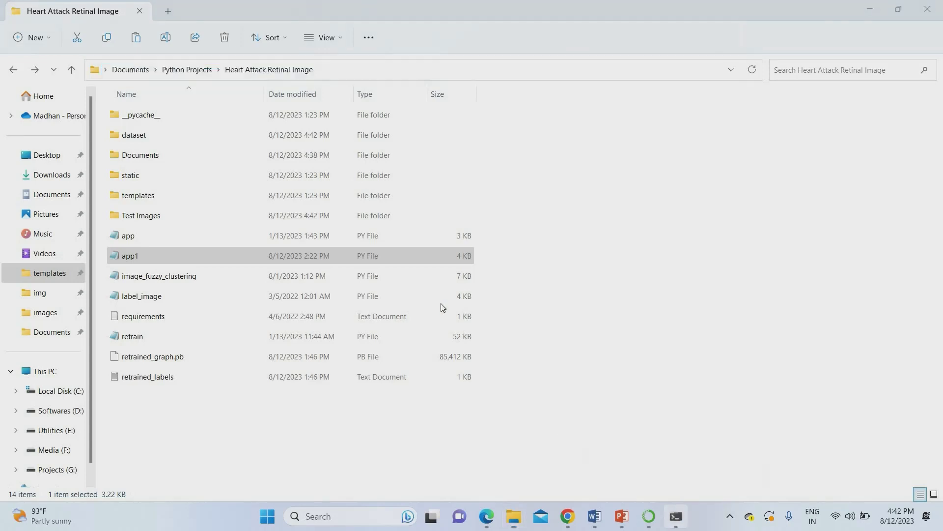
pyautogui.write('cd')
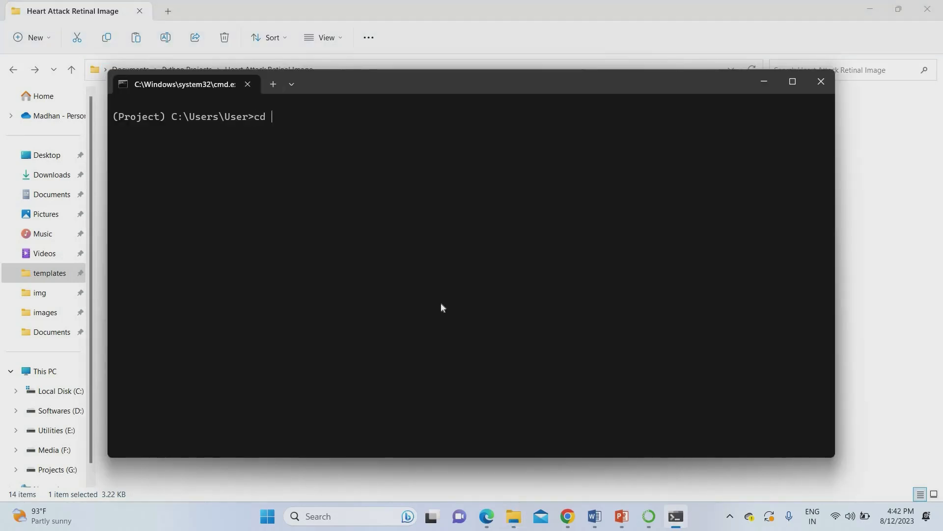
pyautogui.hotkey('ctrl', 'v')
pyautogui.press('Return')
pyautogui.write('pyth')
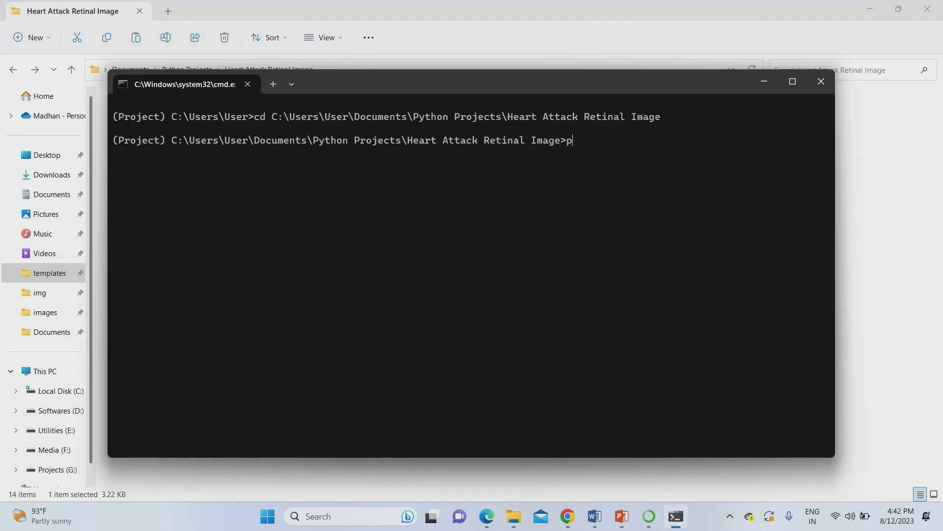
pyautogui.write('on app1.py')
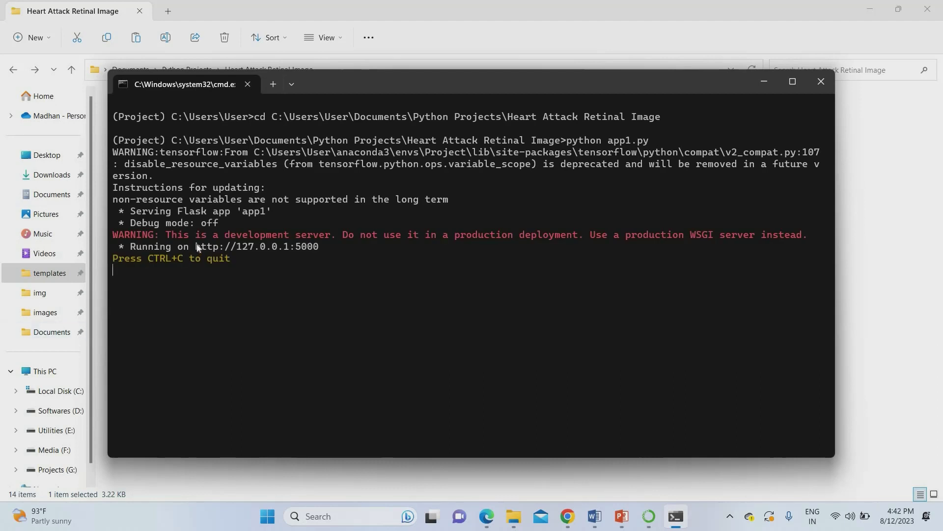
pyautogui.moveTo(196, 244); pyautogui.dragTo(325, 245)
pyautogui.hotkey('ctrl', 'c')
pyautogui.click(490, 520)
pyautogui.hotkey('ctrl', 't')
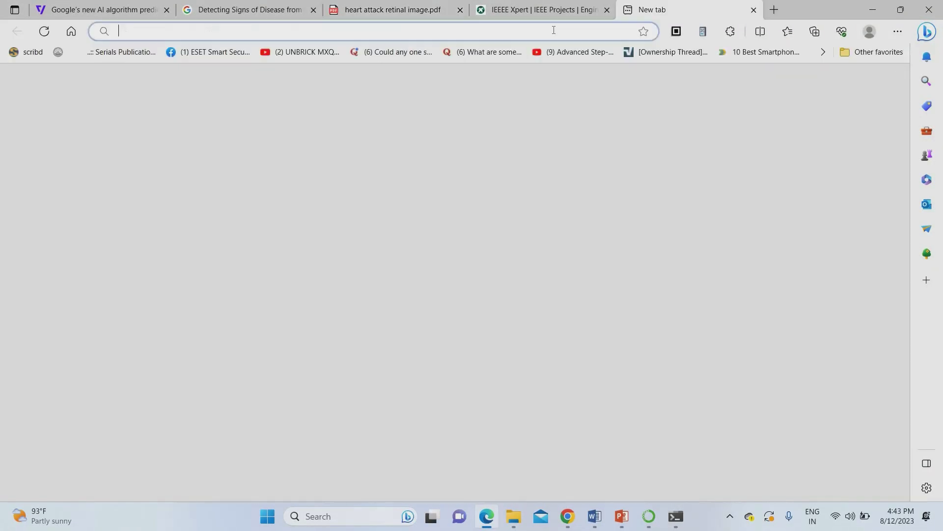
pyautogui.hotkey('ctrl', 'v')
pyautogui.press('Return')
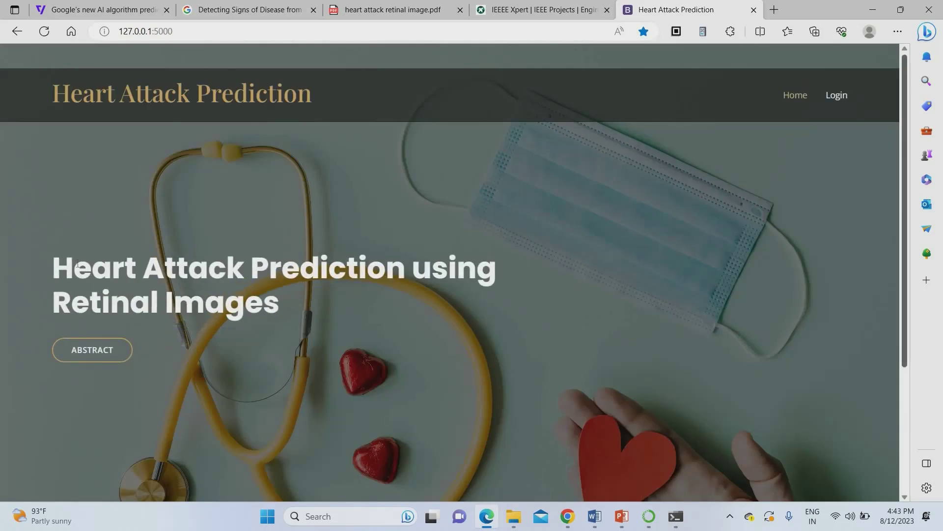
pyautogui.moveTo(73, 268); pyautogui.dragTo(309, 316)
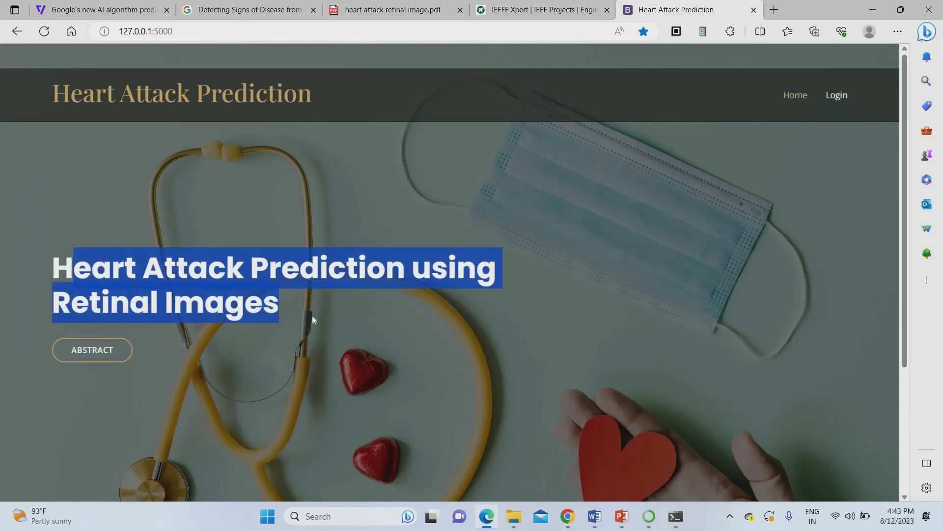
pyautogui.moveTo(900, 151); pyautogui.dragTo(900, 270)
pyautogui.scroll(4, 860, 110)
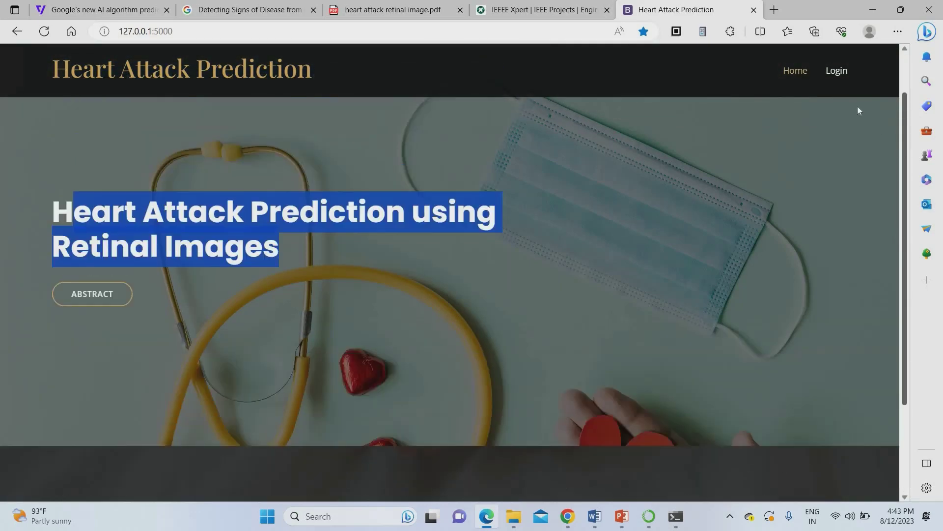
# - Log in with the username and password and dismiss the success alert
pyautogui.click(837, 95)
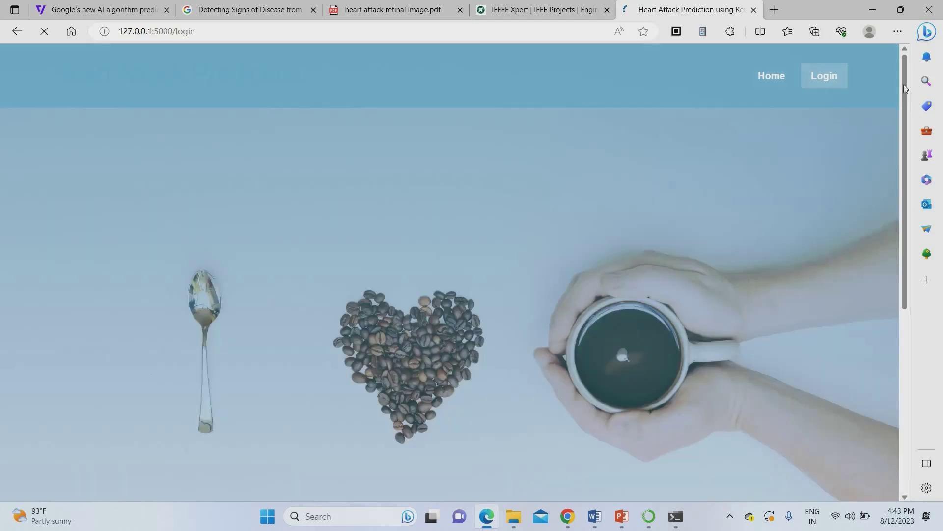
pyautogui.moveTo(904, 84); pyautogui.dragTo(903, 305)
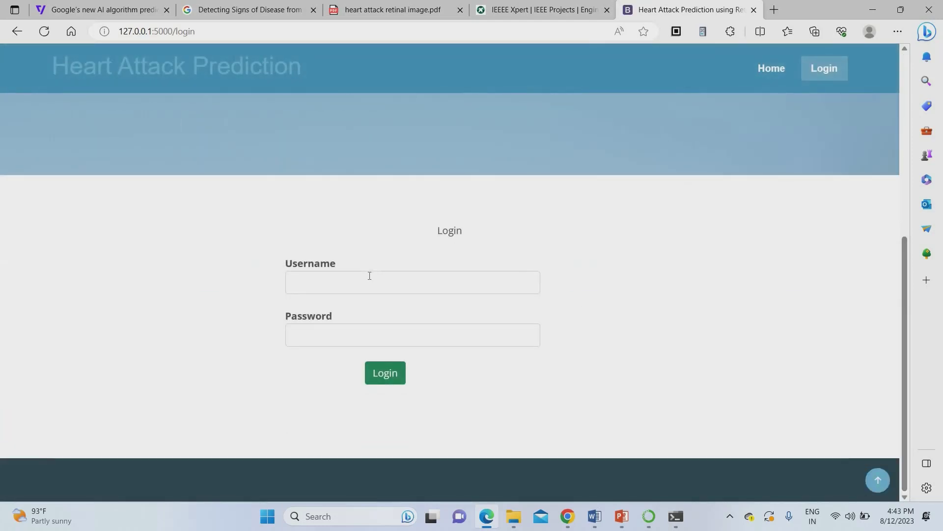
pyautogui.click(370, 276)
pyautogui.write('admin')
pyautogui.press('Tab')
pyautogui.write('a')
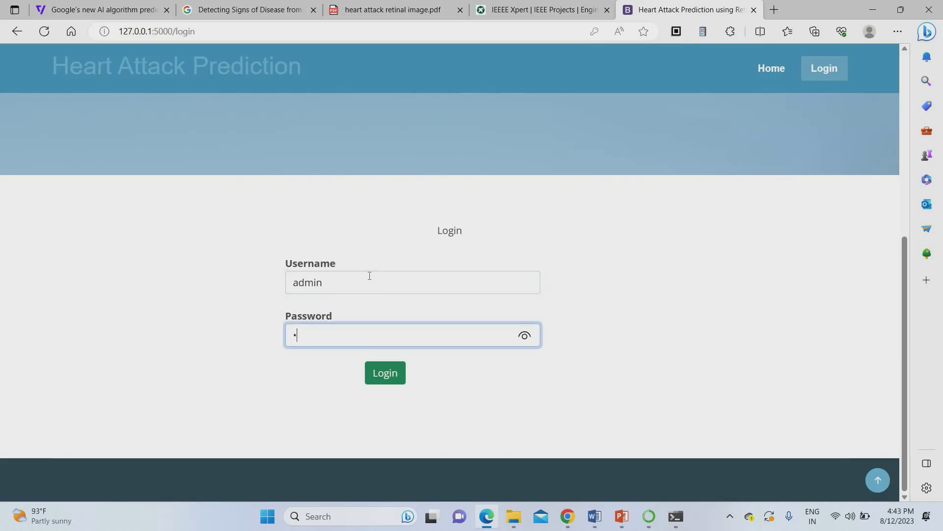
pyautogui.write('dmin')
pyautogui.click(526, 335)
pyautogui.click(385, 374)
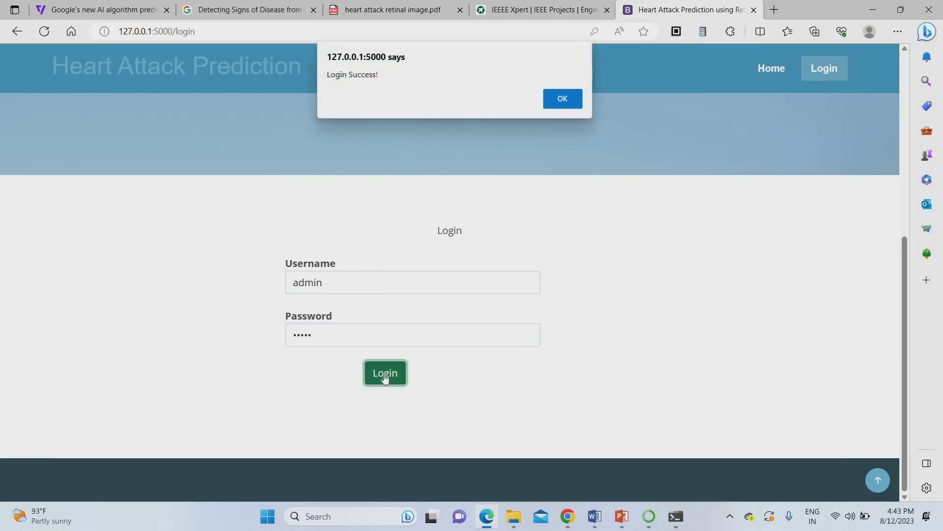
pyautogui.press('Return')
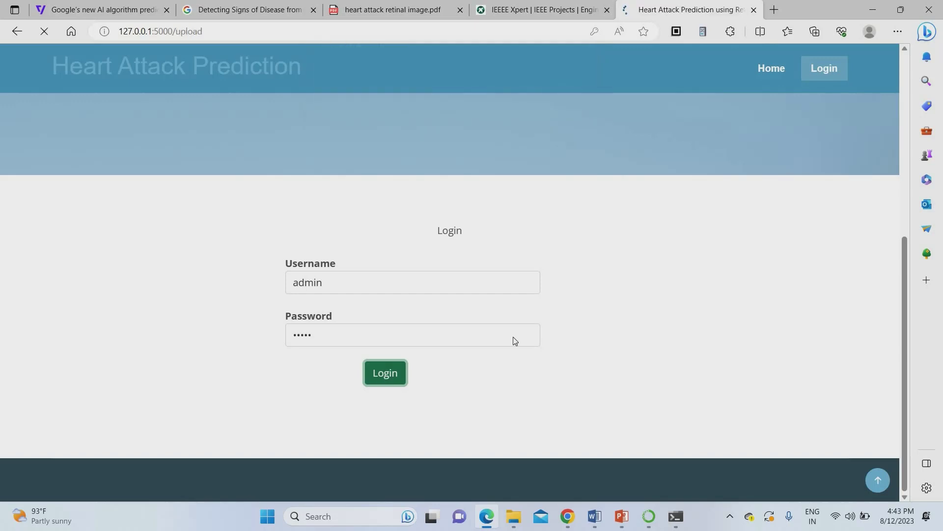
pyautogui.moveTo(906, 155); pyautogui.dragTo(786, 375)
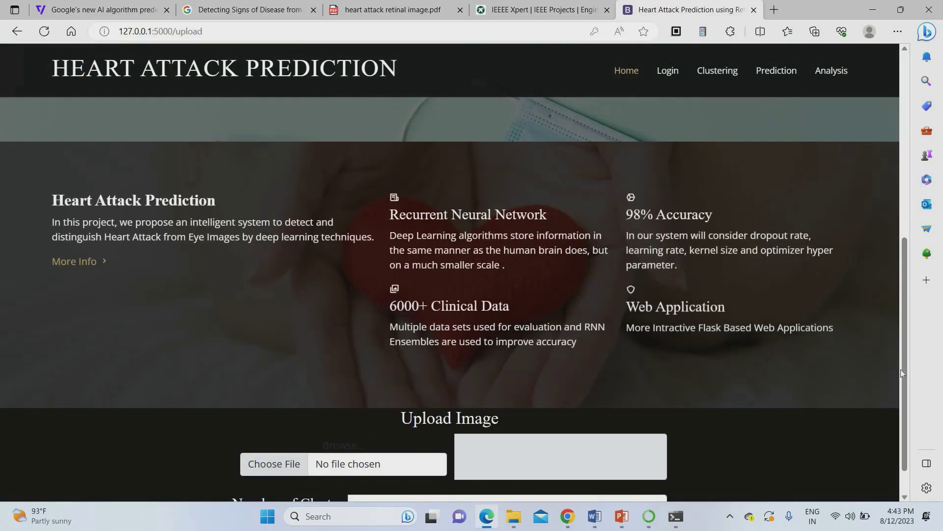
# - Choose 11035_right from the Test Images folder, showing all file types
pyautogui.scroll(-1, 900, 450)
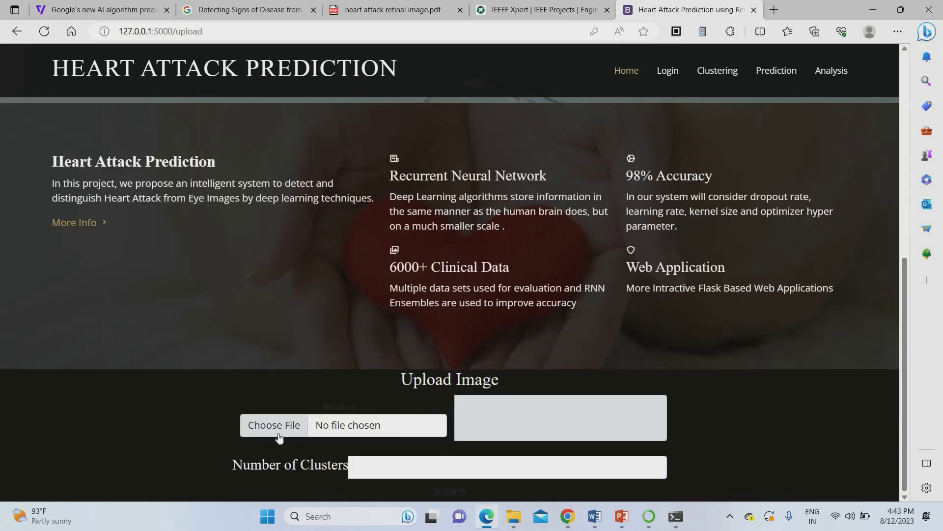
pyautogui.click(279, 435)
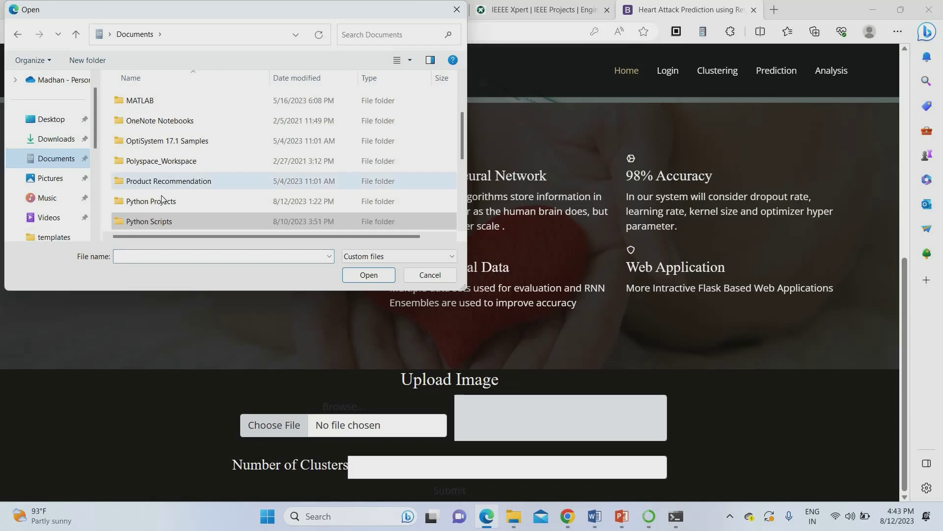
pyautogui.doubleClick(162, 199)
pyautogui.press('h')
pyautogui.press('h')
pyautogui.press('h')
pyautogui.press('h')
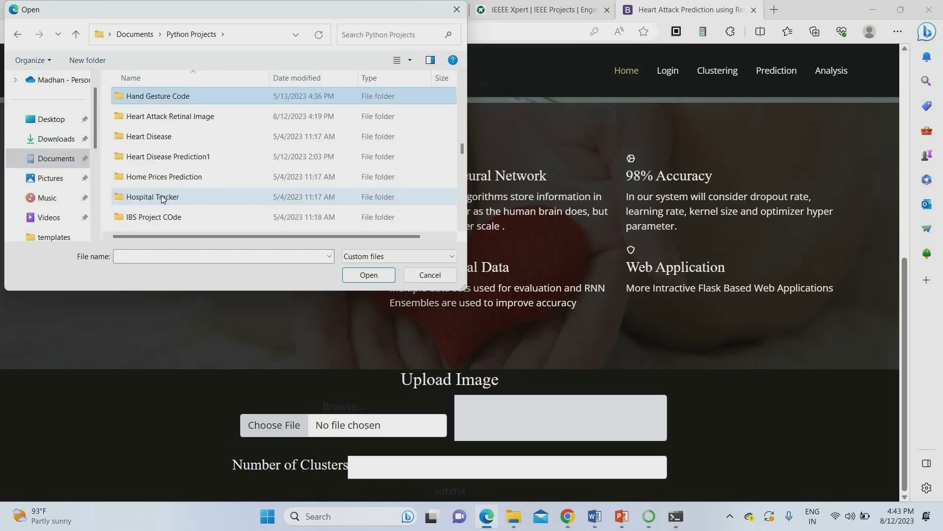
pyautogui.press('Up')
pyautogui.press('Up')
pyautogui.press('Return')
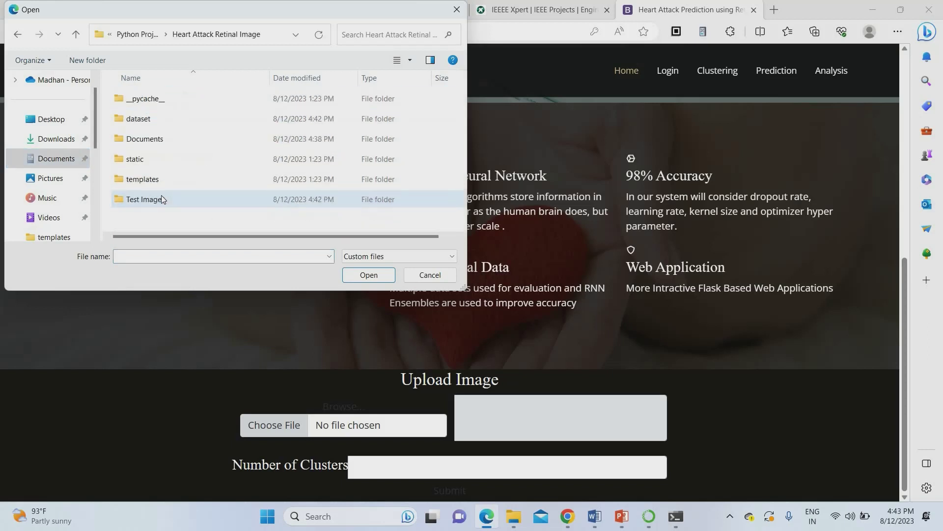
pyautogui.press('Down')
pyautogui.press('Down')
pyautogui.press('Down')
pyautogui.press('Down')
pyautogui.press('Down')
pyautogui.press('Return')
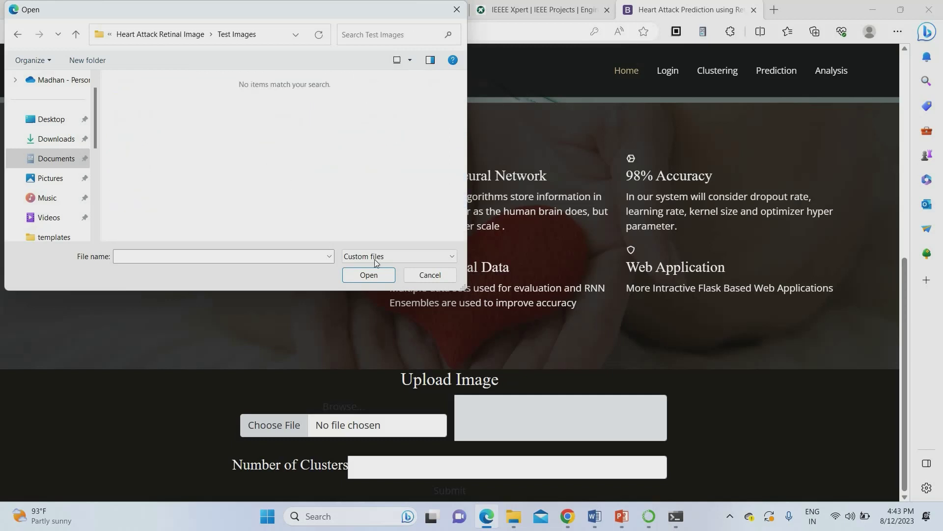
pyautogui.click(366, 257)
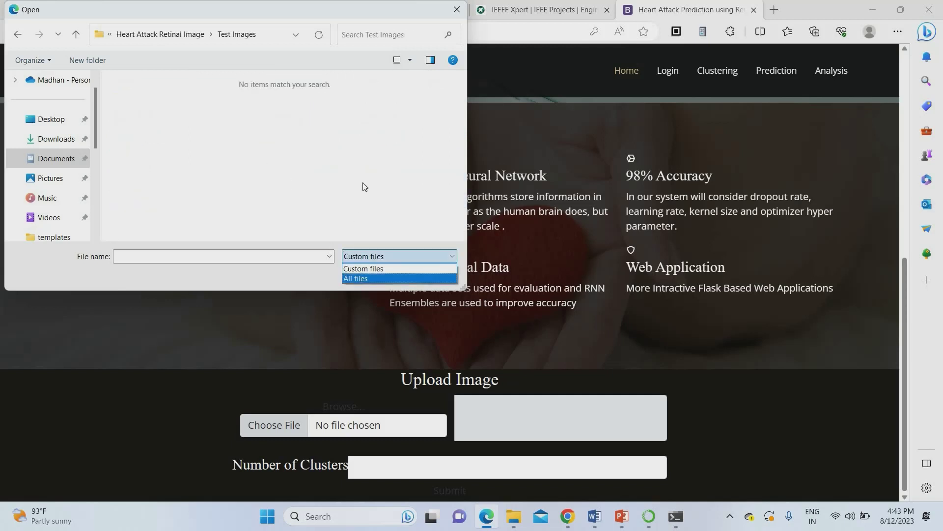
pyautogui.press('Return')
pyautogui.click(417, 119)
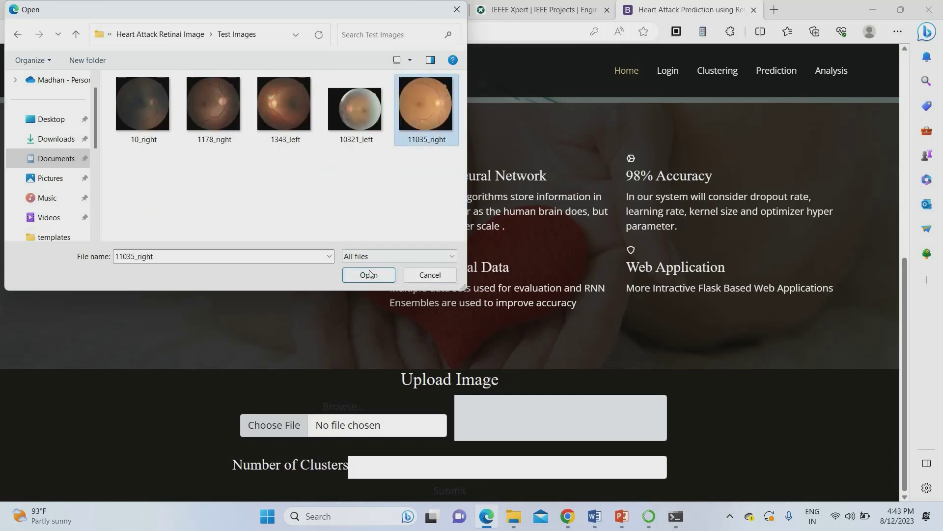
pyautogui.click(368, 275)
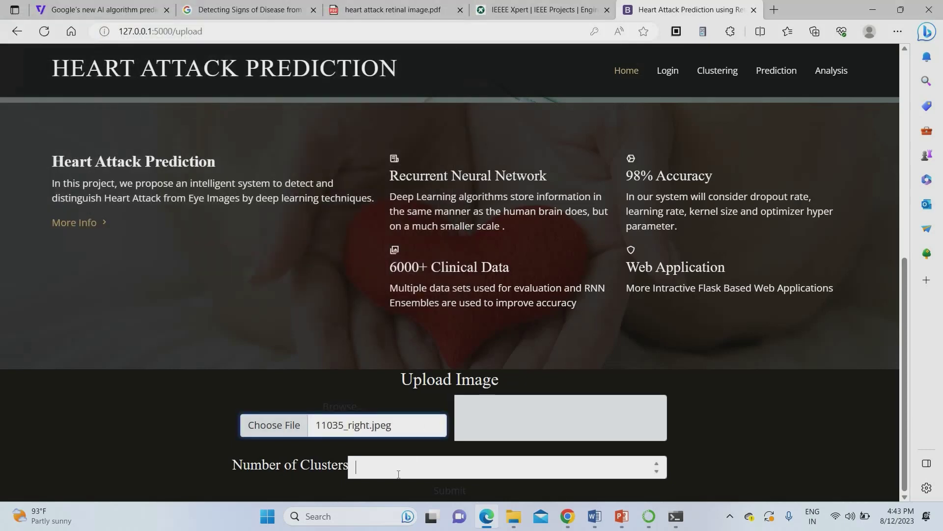
# - Set Number of Clusters to 5 and submit the image
pyautogui.click(358, 467)
pyautogui.write('5')
pyautogui.click(451, 496)
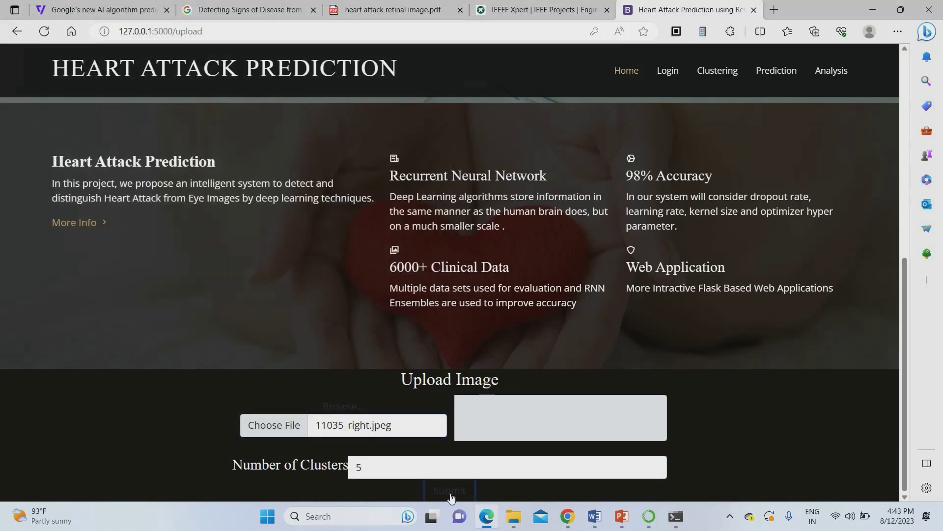
pyautogui.click(676, 515)
# - Follow the server log's saved-image and iteration lines until clustering converges at iteration 11
pyautogui.moveTo(115, 433); pyautogui.dragTo(231, 432)
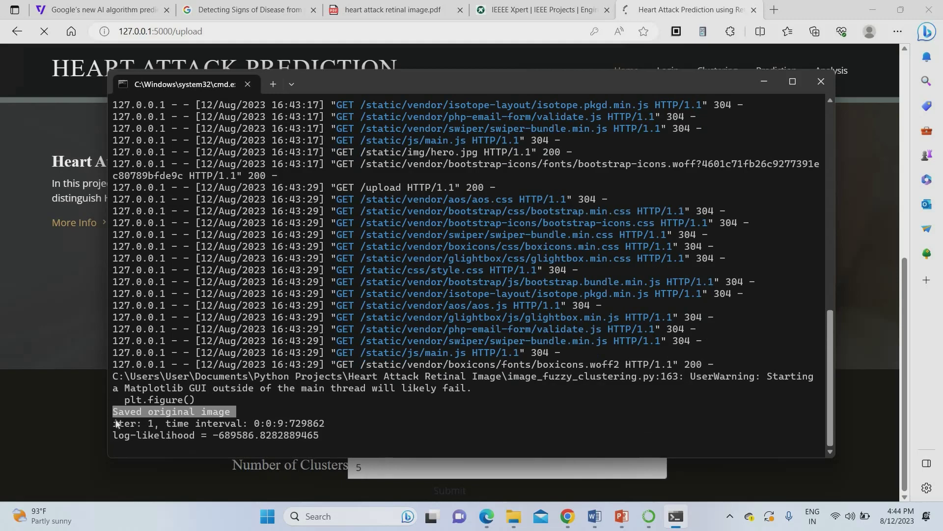
pyautogui.moveTo(113, 423); pyautogui.dragTo(112, 447)
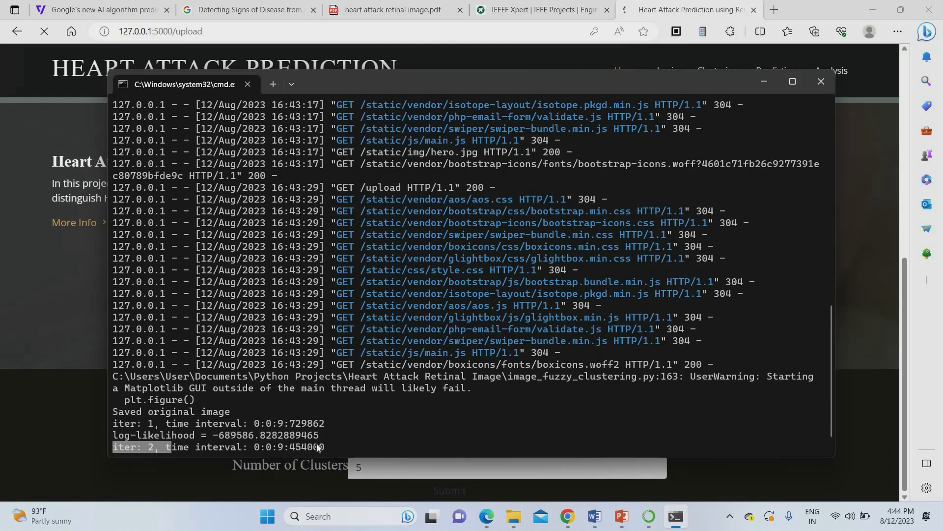
pyautogui.click(317, 444)
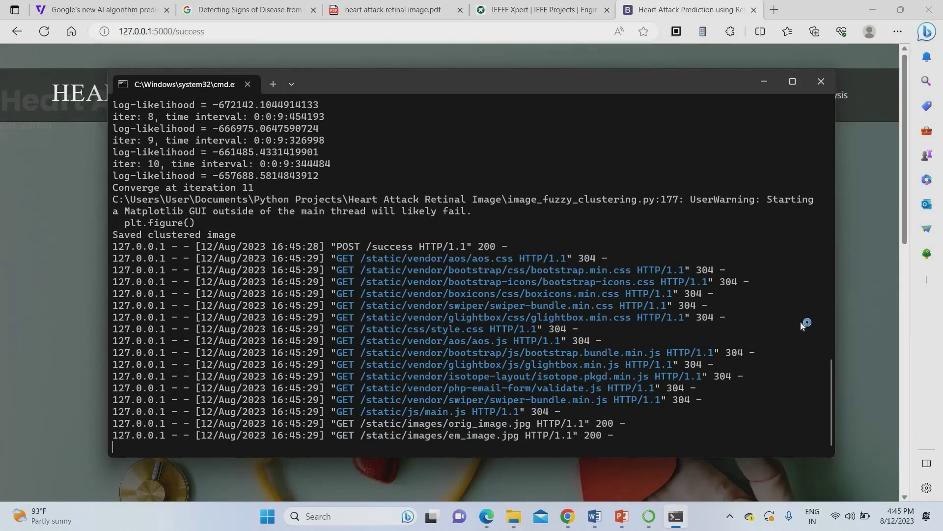
# - Return to Edge and scroll the /success page to the original and 5 Cluster images
pyautogui.click(856, 262)
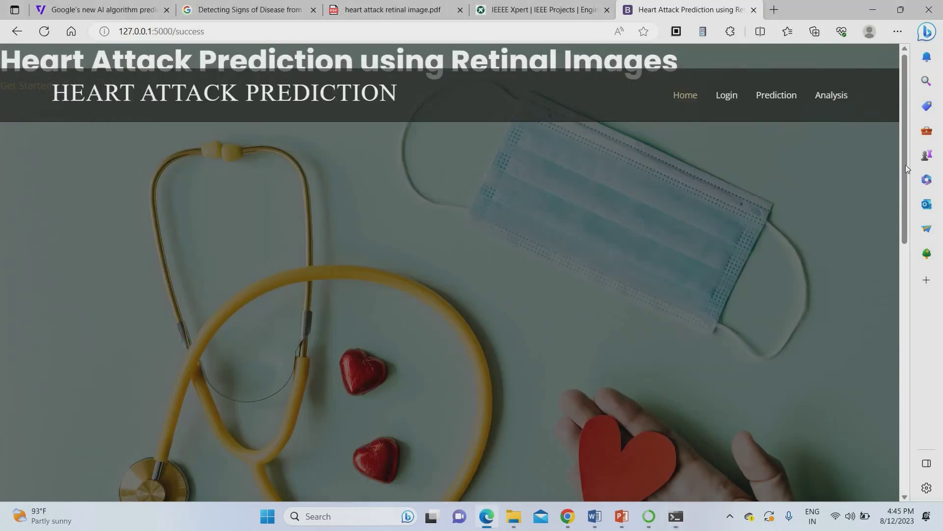
pyautogui.scroll(-10, 426, 466)
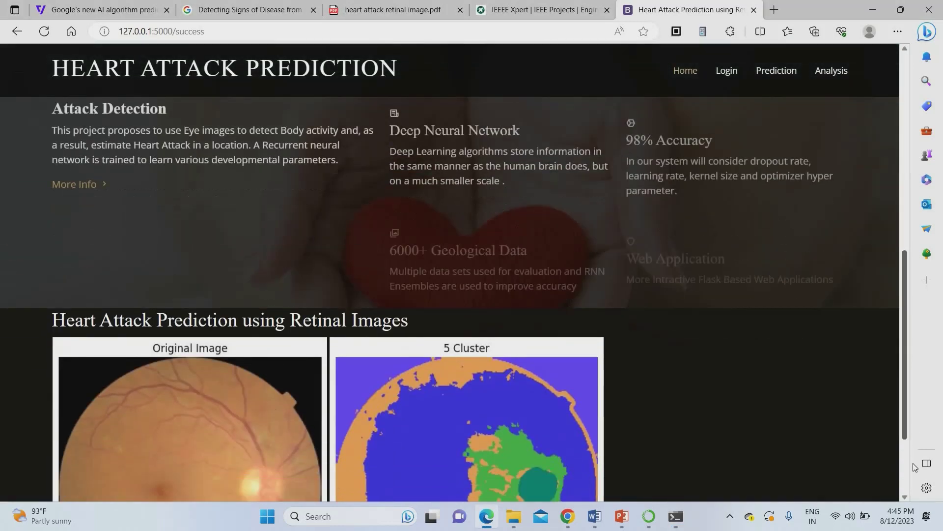
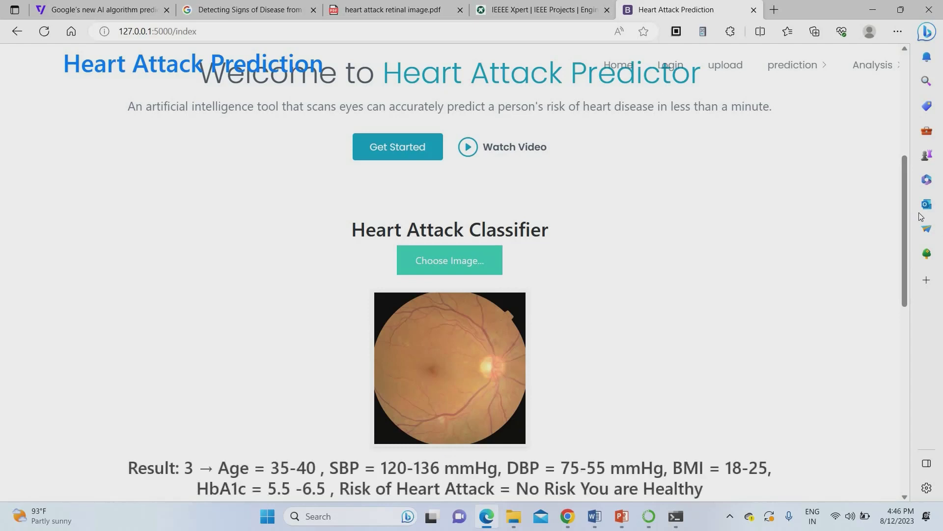
# - Highlight the predicted Age, SBP, DBP and BMI ranges in the result line
pyautogui.scroll(-1, 906, 219)
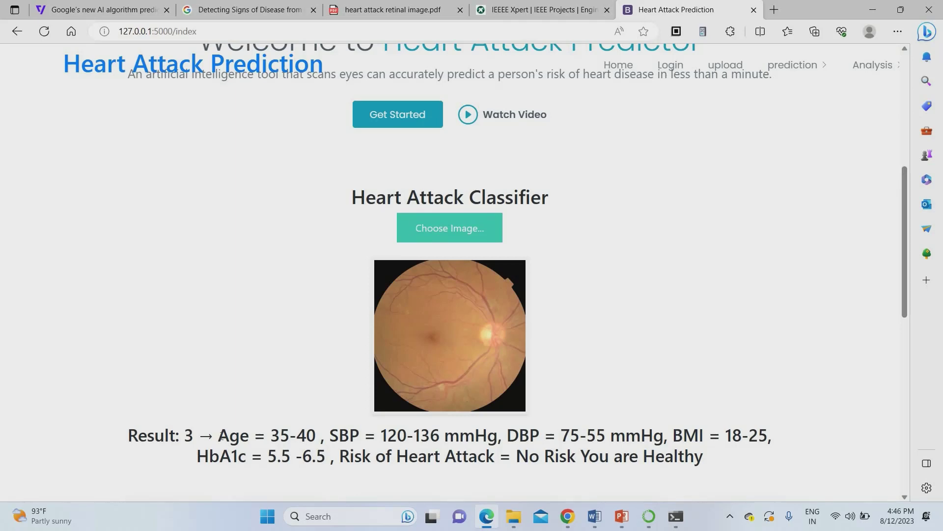
pyautogui.moveTo(217, 436); pyautogui.dragTo(315, 435)
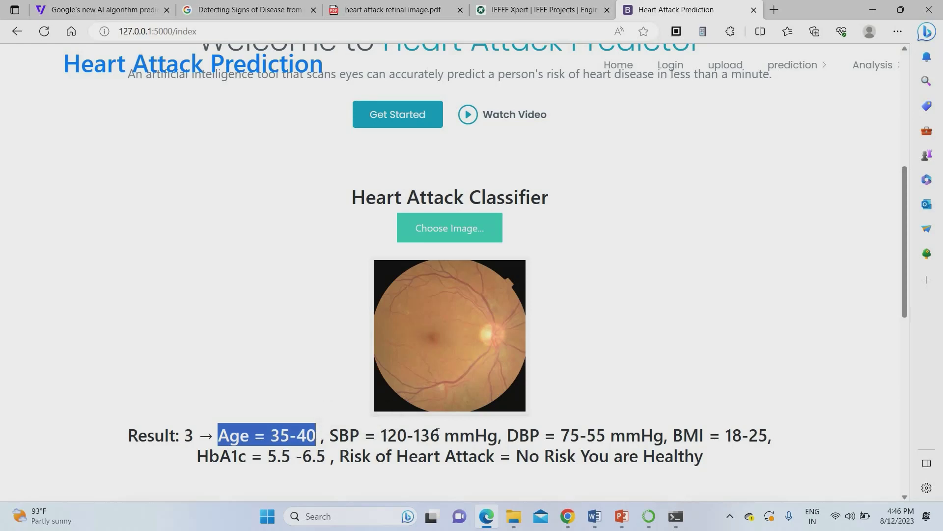
pyautogui.moveTo(389, 435); pyautogui.dragTo(440, 436)
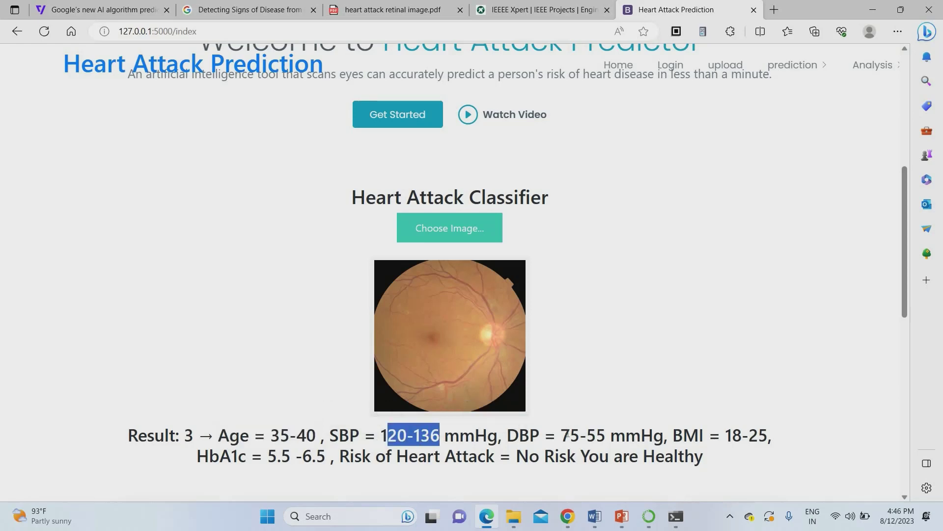
pyautogui.moveTo(560, 435); pyautogui.dragTo(607, 435)
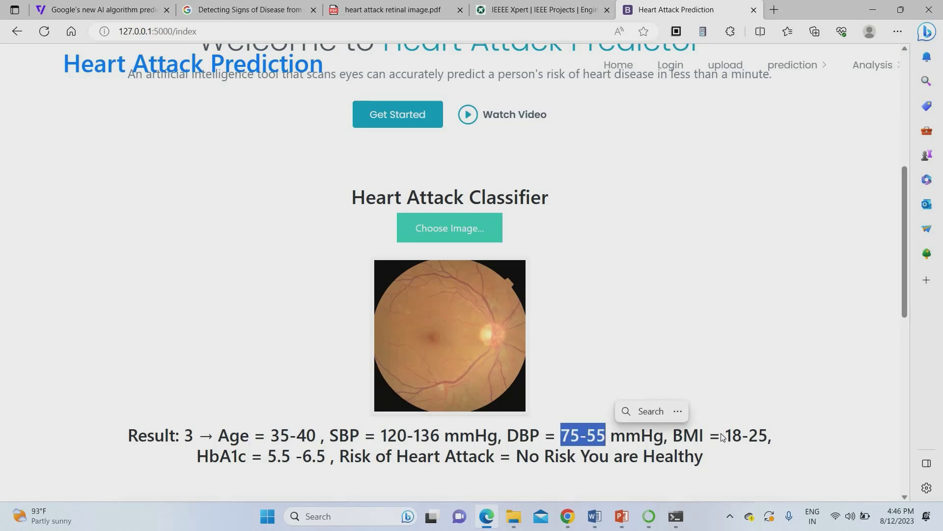
pyautogui.moveTo(721, 435); pyautogui.dragTo(770, 435)
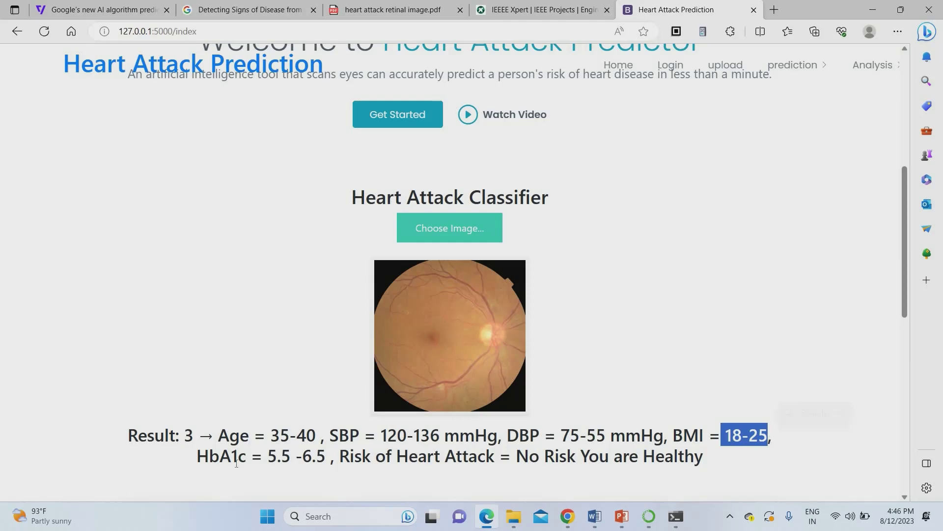
# - Show the Hemoglobin A1C explanation and diabetes-control gauge below the result
pyautogui.click(269, 456)
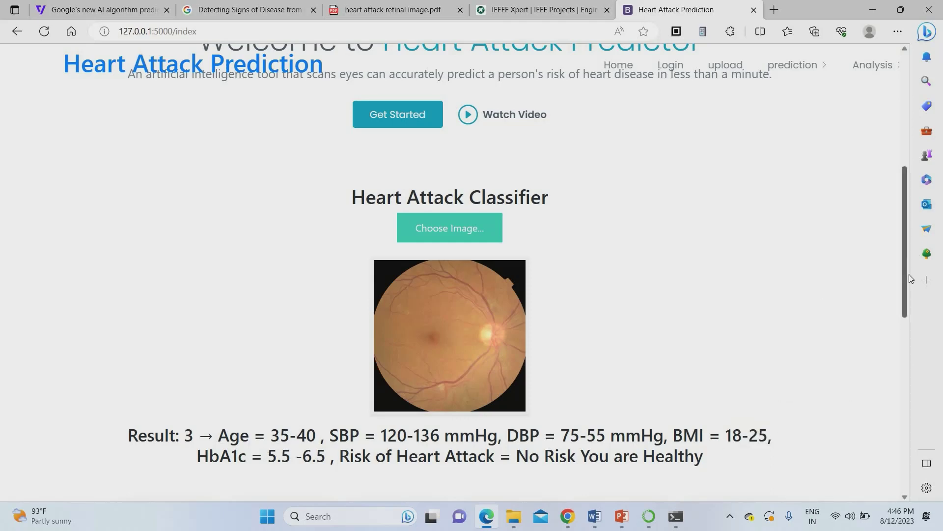
pyautogui.scroll(-4, 609, 322)
pyautogui.click(610, 322)
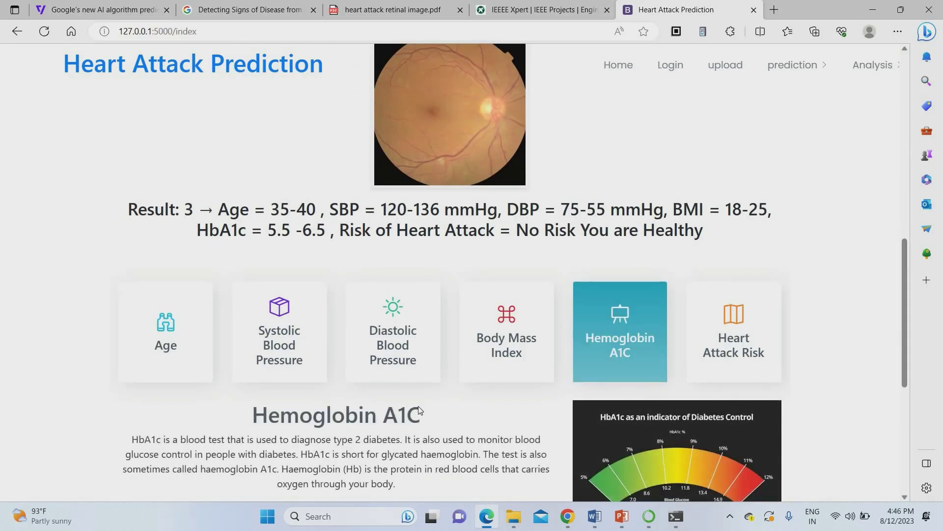
# - Highlight the Hemoglobin A1C heading, the predicted HbA1c range and the heart attack risk
pyautogui.tripleClick(420, 410)
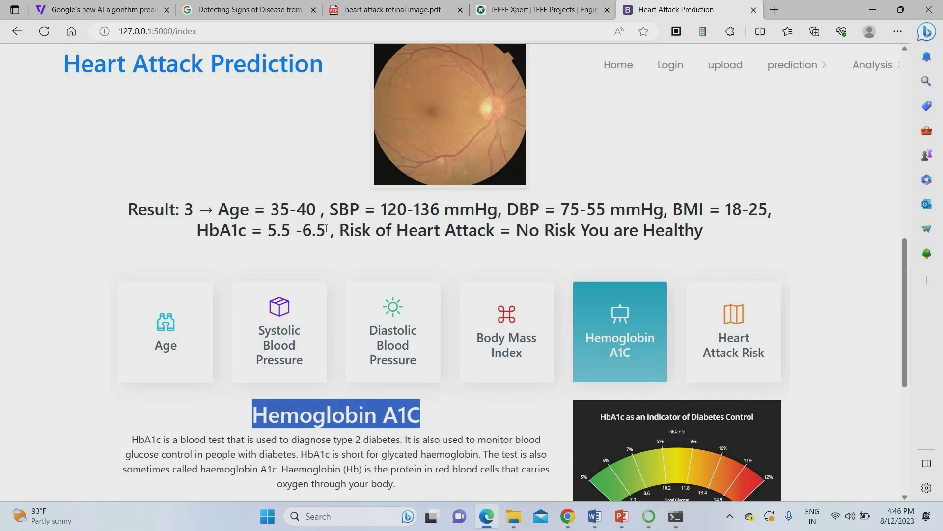
pyautogui.moveTo(338, 229); pyautogui.dragTo(264, 230)
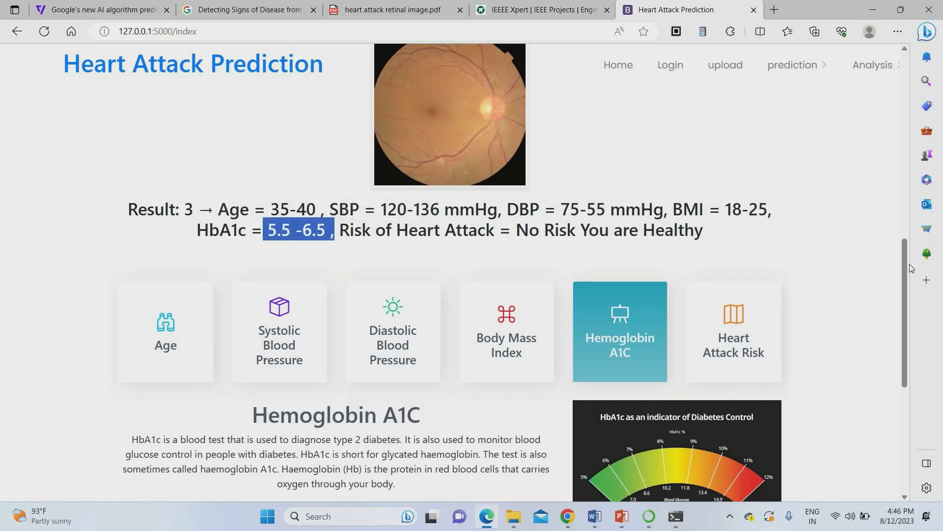
pyautogui.scroll(3, 895, 225)
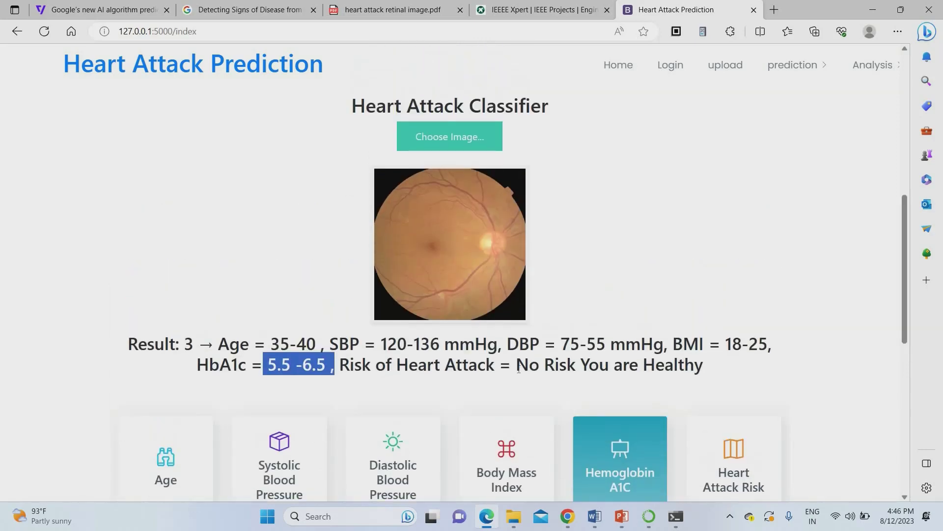
pyautogui.moveTo(517, 365); pyautogui.dragTo(735, 370)
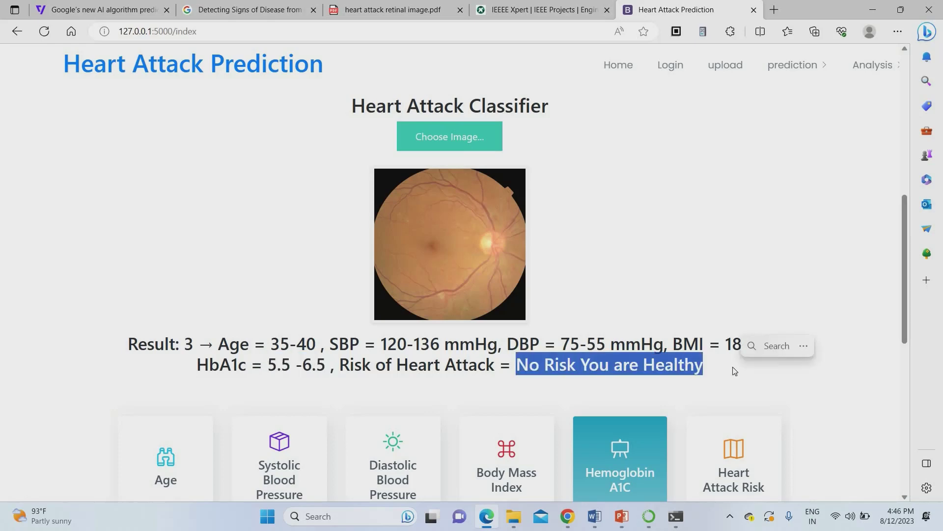
pyautogui.click(900, 263)
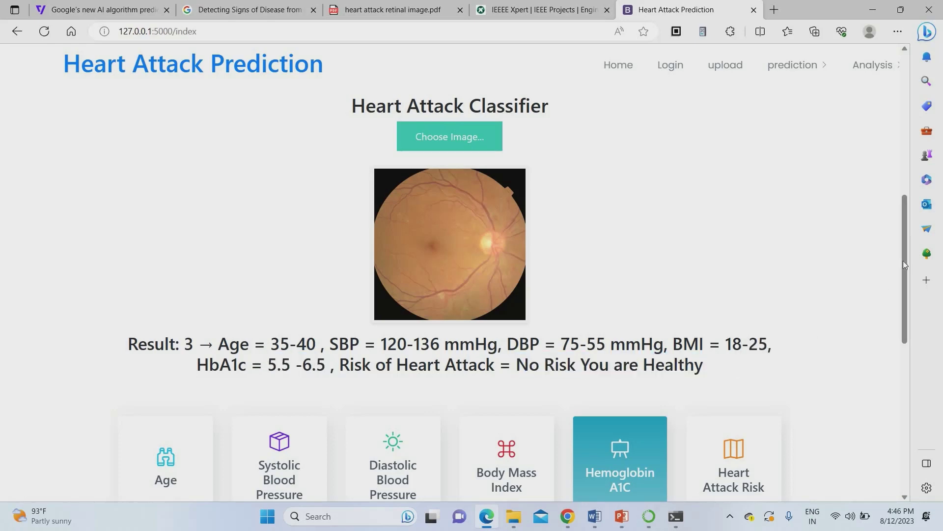
# - View the Age, Systolic Blood Pressure and Heart Attack Risk explanations, then return to the top
pyautogui.scroll(-4, 908, 322)
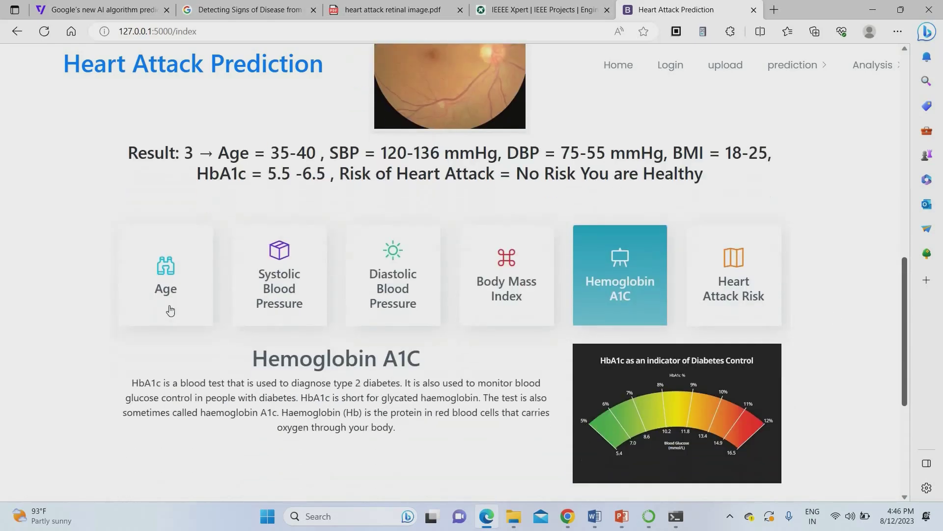
pyautogui.click(170, 311)
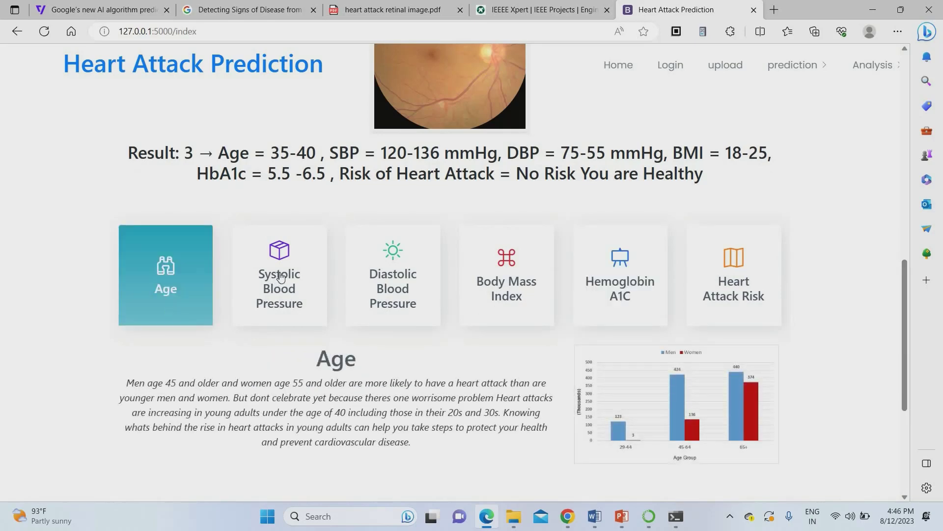
pyautogui.click(281, 278)
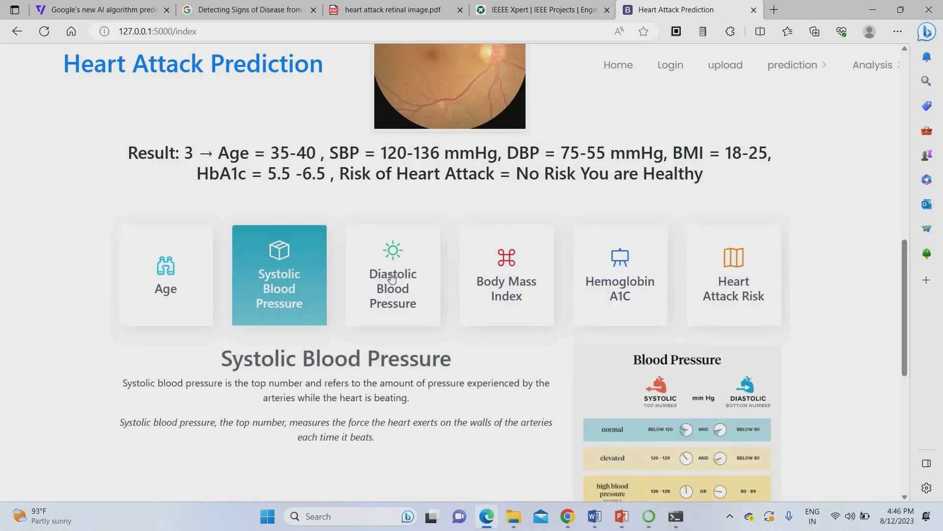
pyautogui.moveTo(904, 285); pyautogui.dragTo(904, 317)
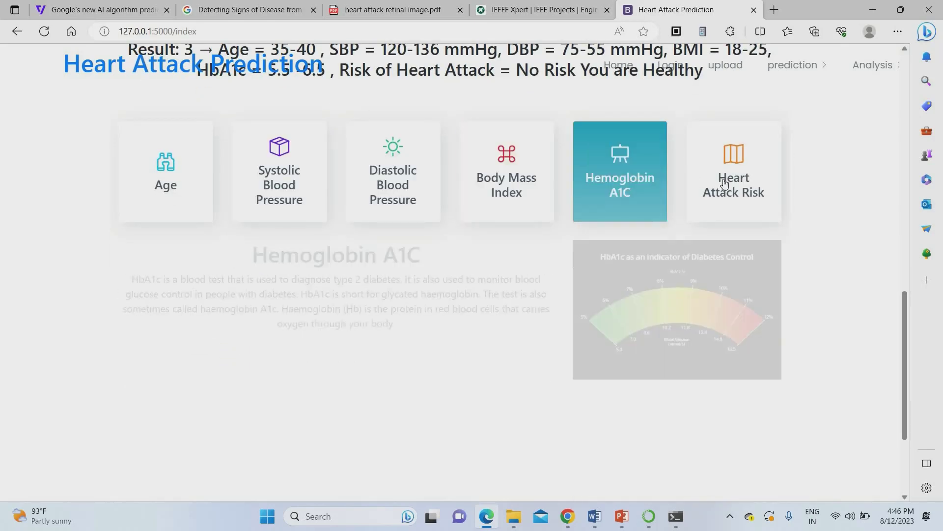
pyautogui.click(726, 183)
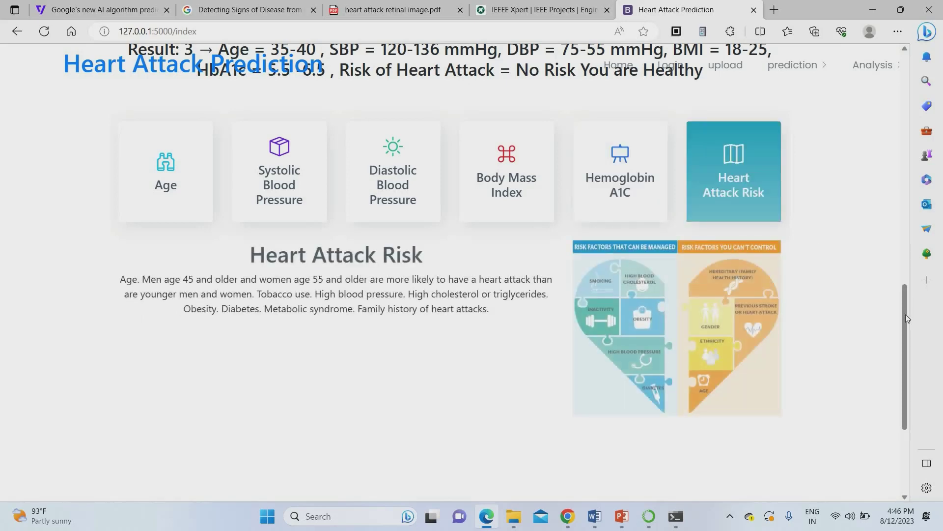
pyautogui.scroll(7, 887, 199)
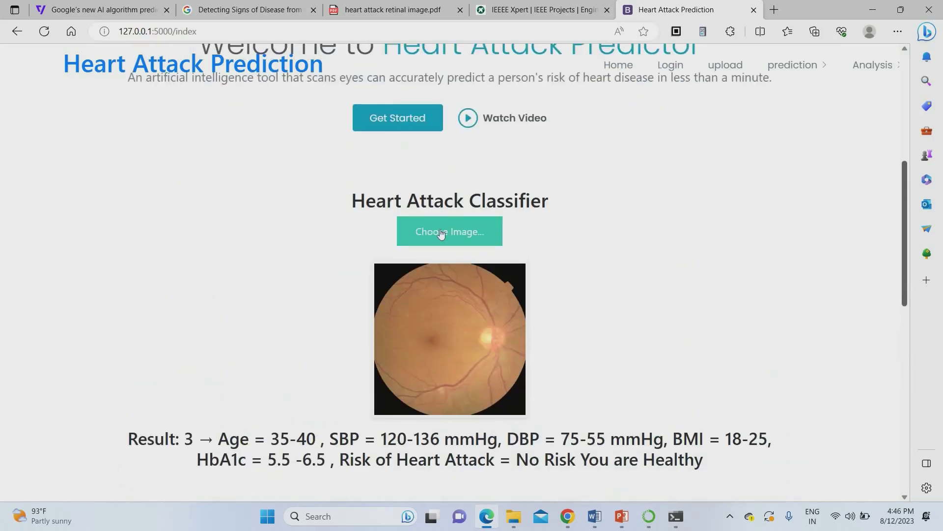
# - Upload retinal image 1343_left and run Check Deficiency on it
pyautogui.click(438, 231)
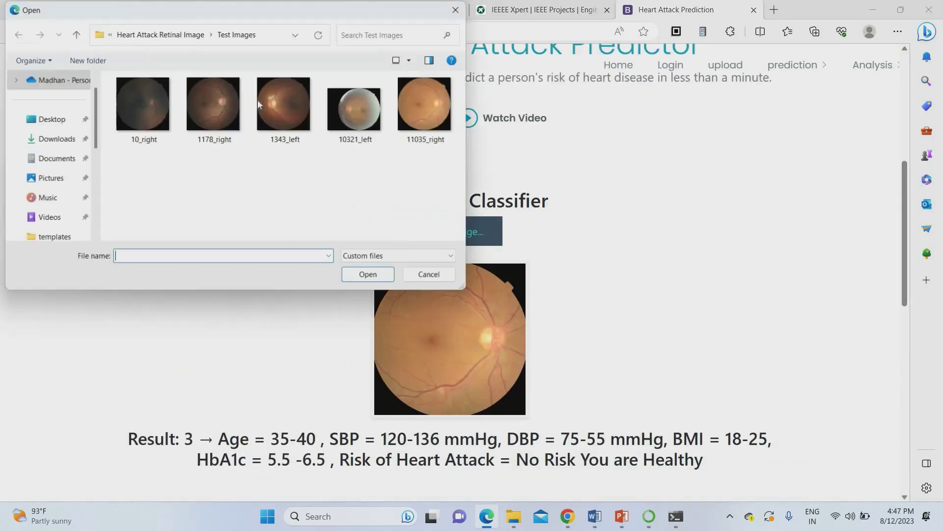
pyautogui.click(369, 275)
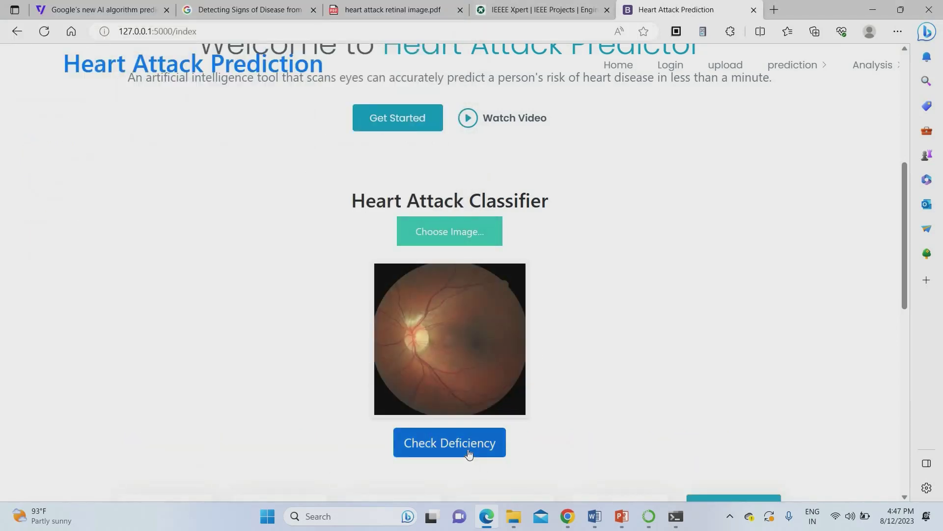
pyautogui.click(468, 450)
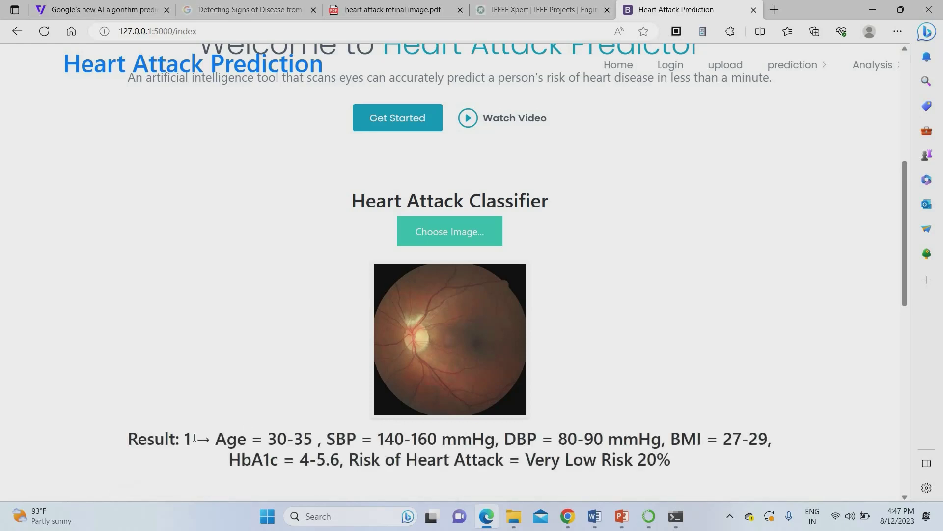
# - Highlight the predicted age, systolic, diastolic and BMI ranges in Result 1
pyautogui.moveTo(227, 438); pyautogui.dragTo(305, 437)
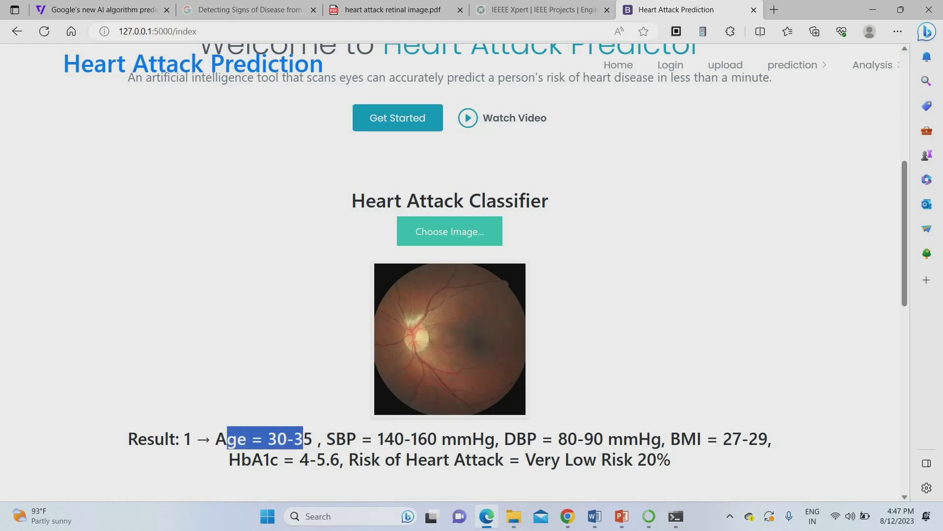
pyautogui.moveTo(377, 438); pyautogui.dragTo(437, 438)
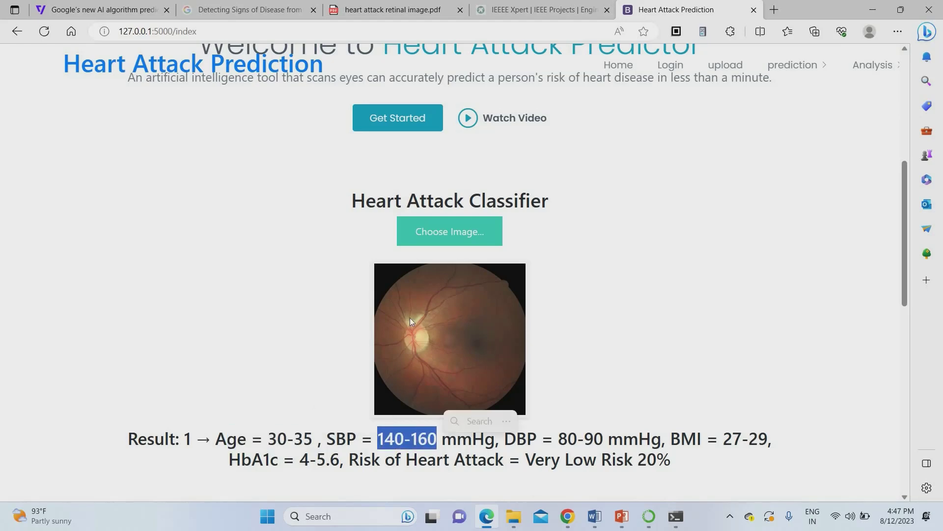
pyautogui.moveTo(505, 439); pyautogui.dragTo(604, 438)
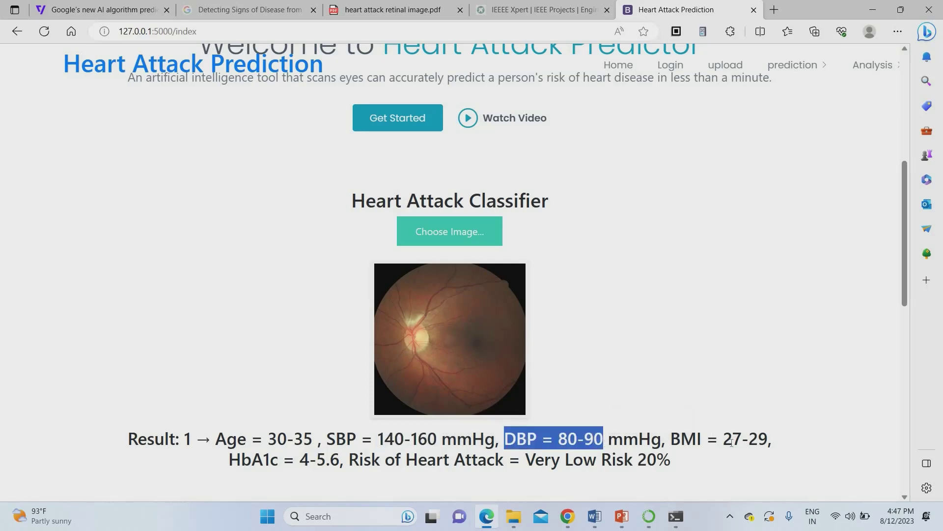
pyautogui.moveTo(723, 439); pyautogui.dragTo(768, 438)
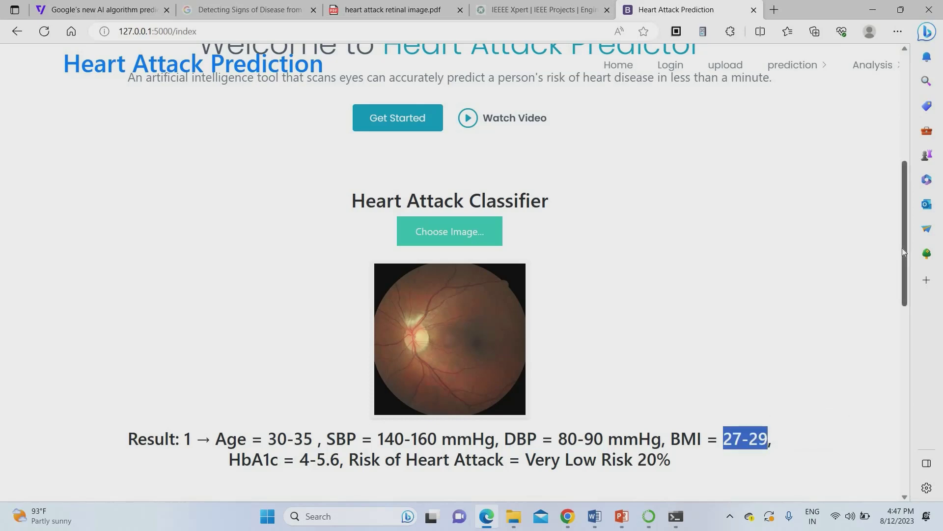
# - Open the Body Mass Index explanation and highlight the BMI range and HbA1c = 4-5.6
pyautogui.scroll(-3, 859, 327)
pyautogui.scroll(-2, 860, 327)
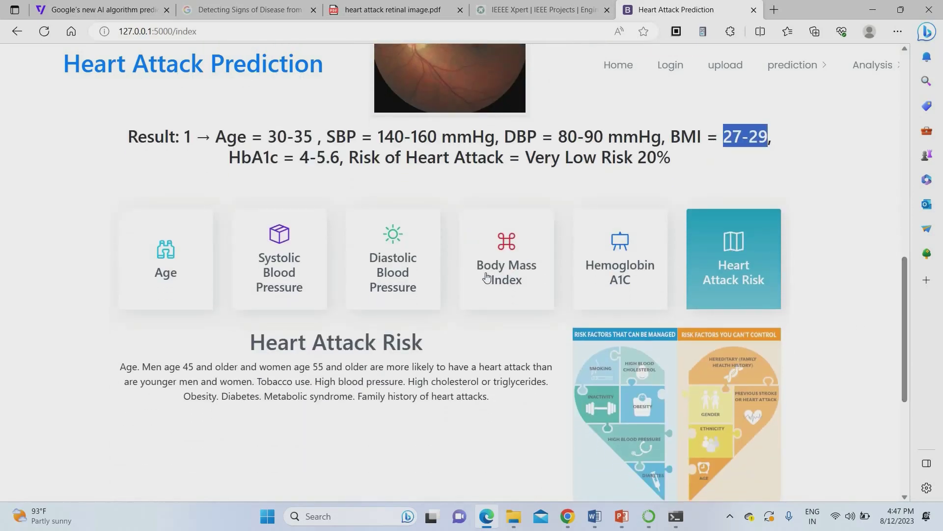
pyautogui.click(486, 277)
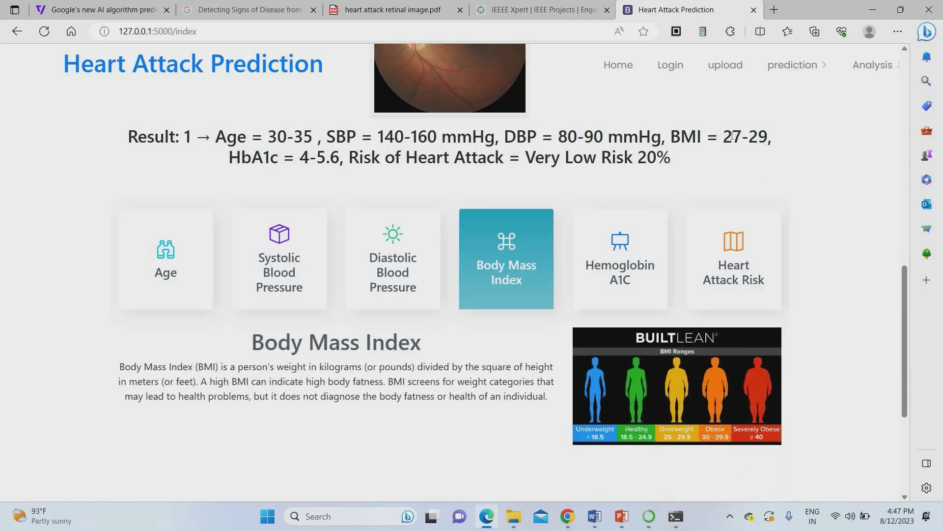
pyautogui.moveTo(768, 136); pyautogui.dragTo(732, 136)
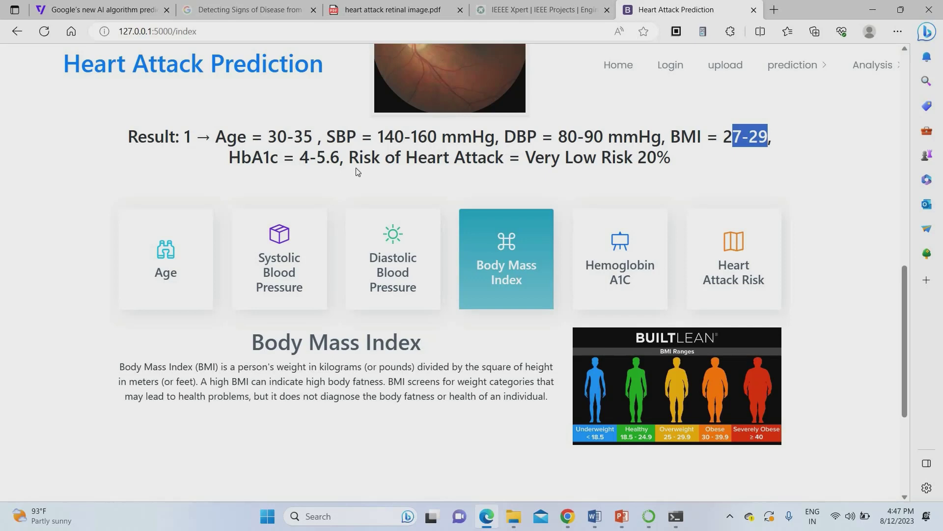
pyautogui.moveTo(229, 157); pyautogui.dragTo(339, 162)
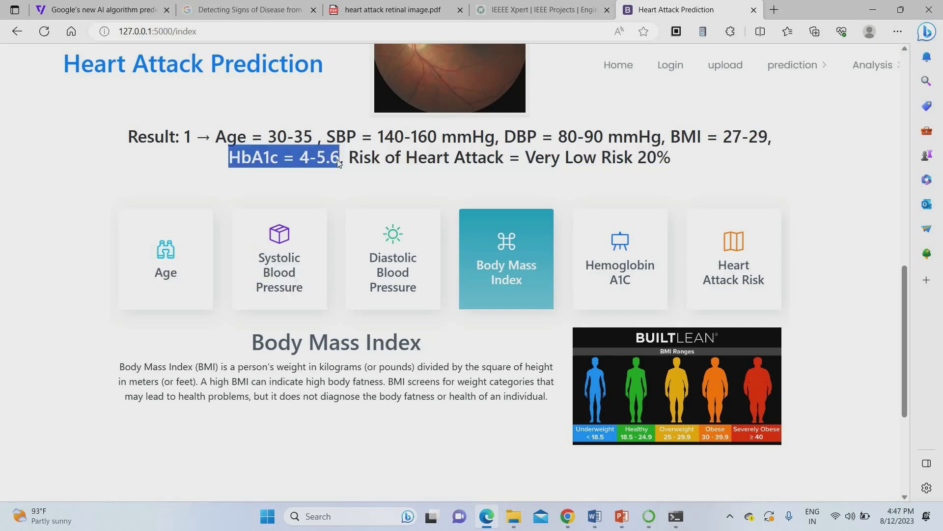
# - Show the Hemoglobin A1C information, then scroll back up to the classifier
pyautogui.click(595, 266)
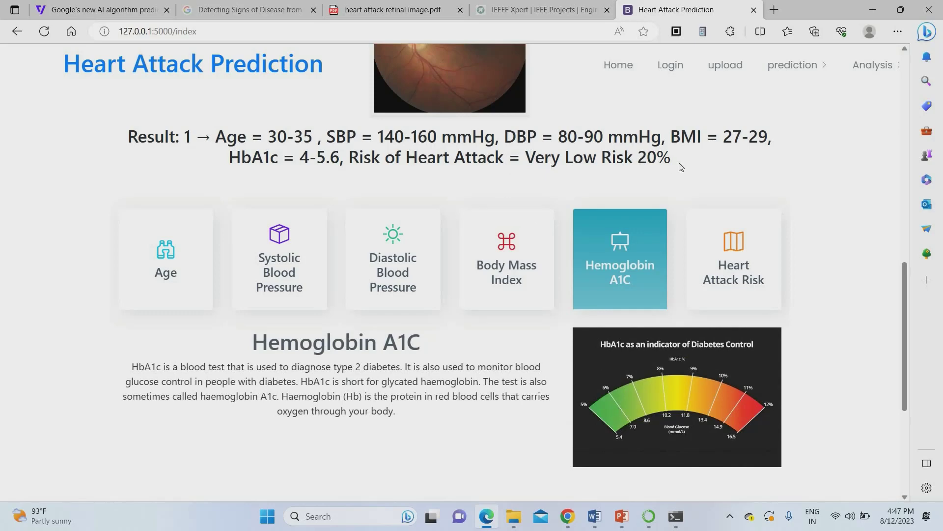
pyautogui.moveTo(524, 159); pyautogui.dragTo(672, 160)
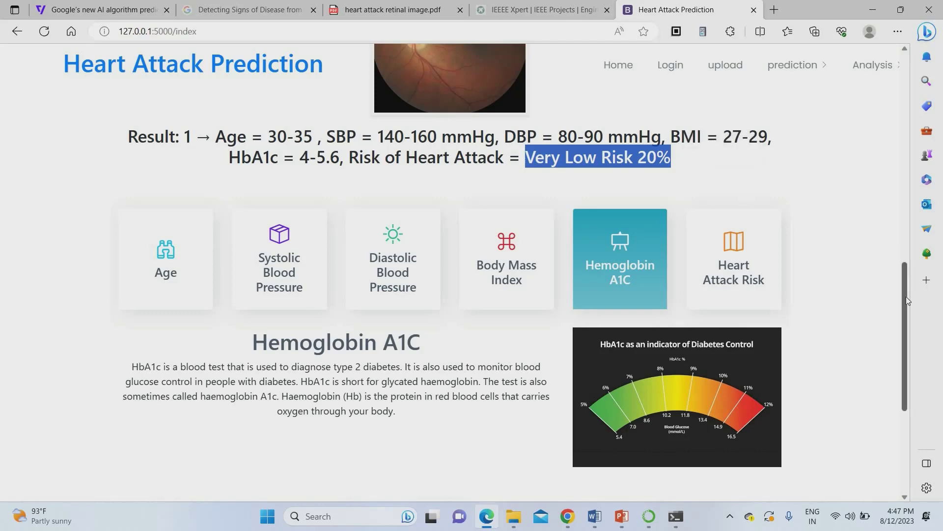
pyautogui.scroll(5, 905, 231)
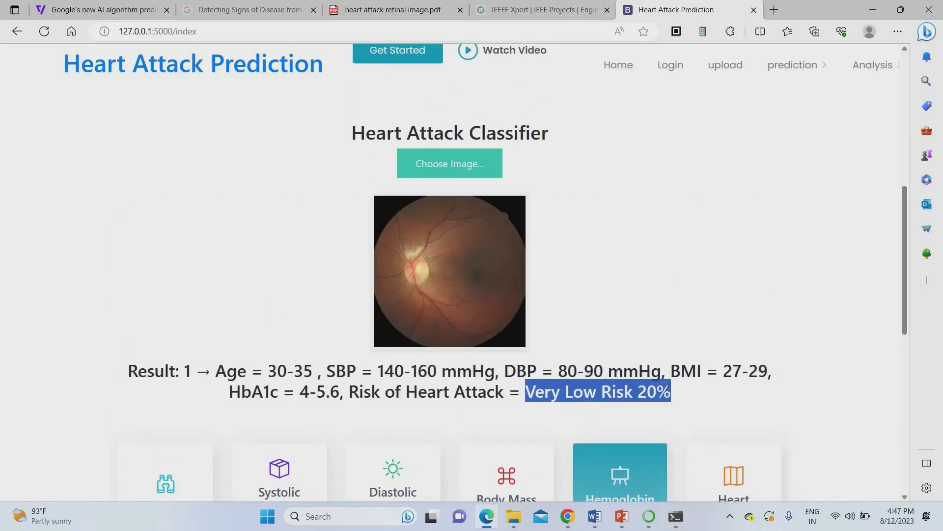
# - Upload retinal image 10_right and run Check Deficiency on it
pyautogui.click(476, 173)
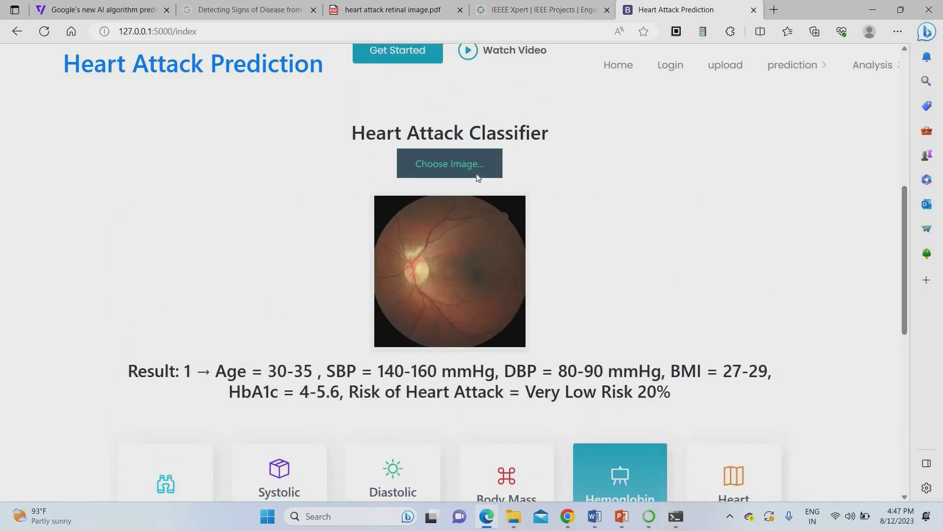
pyautogui.click(142, 106)
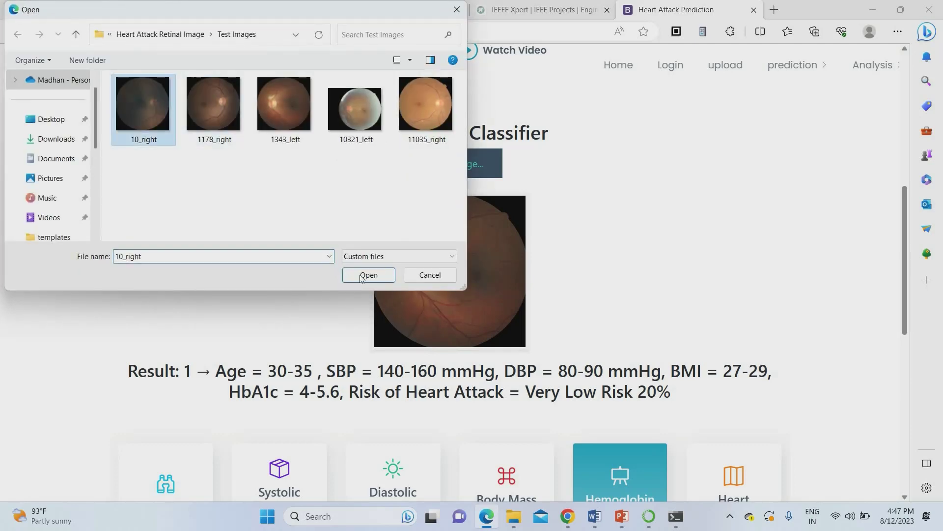
pyautogui.click(362, 279)
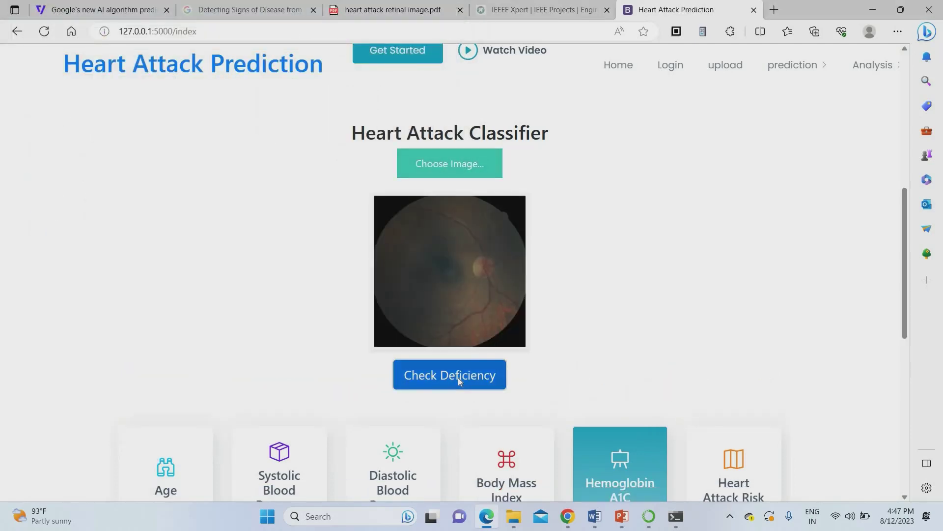
pyautogui.click(458, 377)
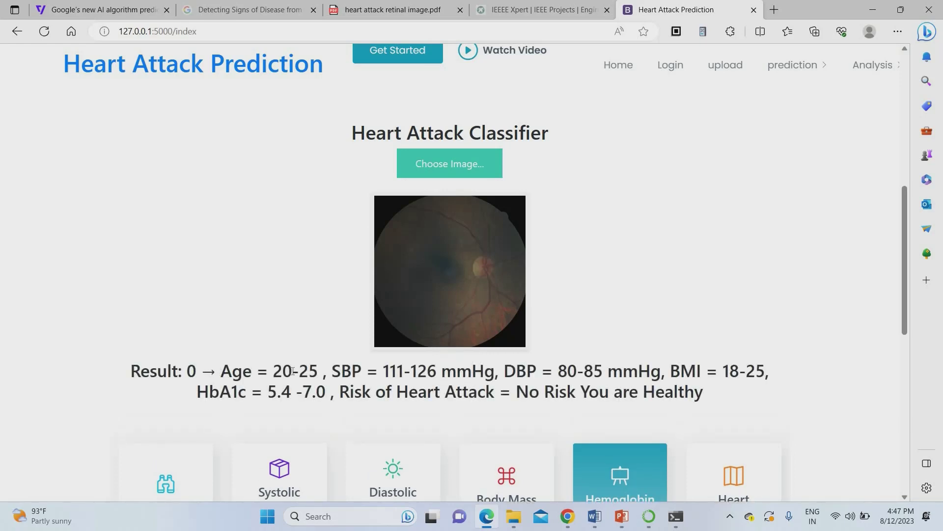
# - Highlight the Age, SBP, DBP 80-85 values and the No Risk You are Healthy verdict
pyautogui.moveTo(221, 371); pyautogui.dragTo(427, 372)
pyautogui.moveTo(504, 371); pyautogui.dragTo(608, 372)
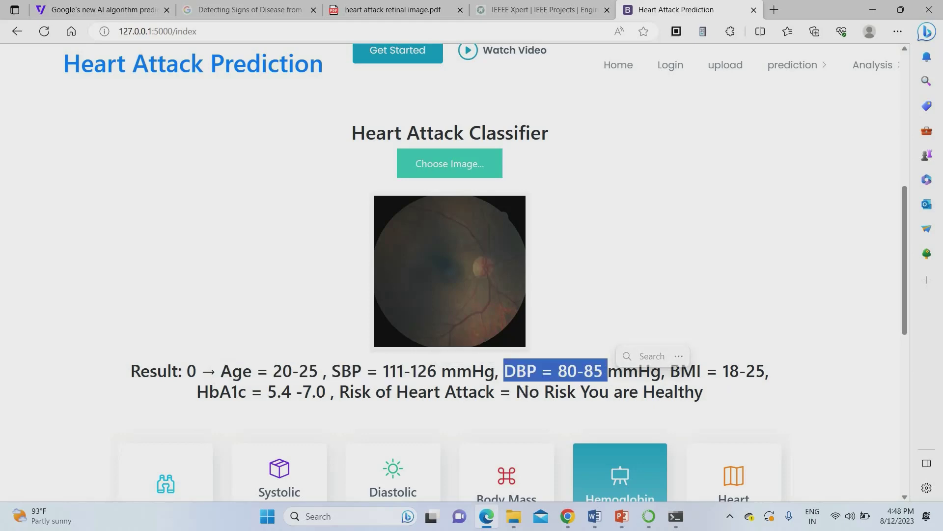
pyautogui.moveTo(518, 393); pyautogui.dragTo(707, 392)
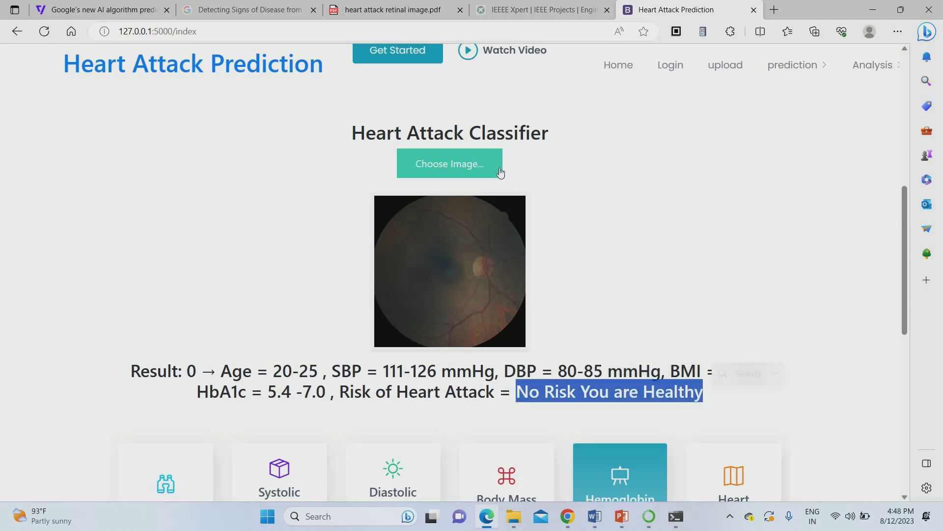
# - Upload retinal image 1178_right and run Check Deficiency on it
pyautogui.click(481, 162)
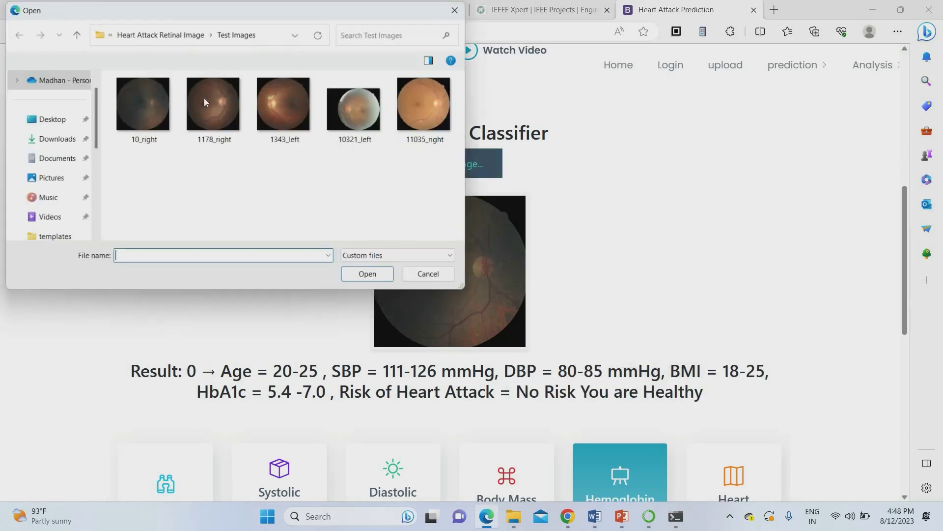
pyautogui.click(209, 105)
pyautogui.click(372, 274)
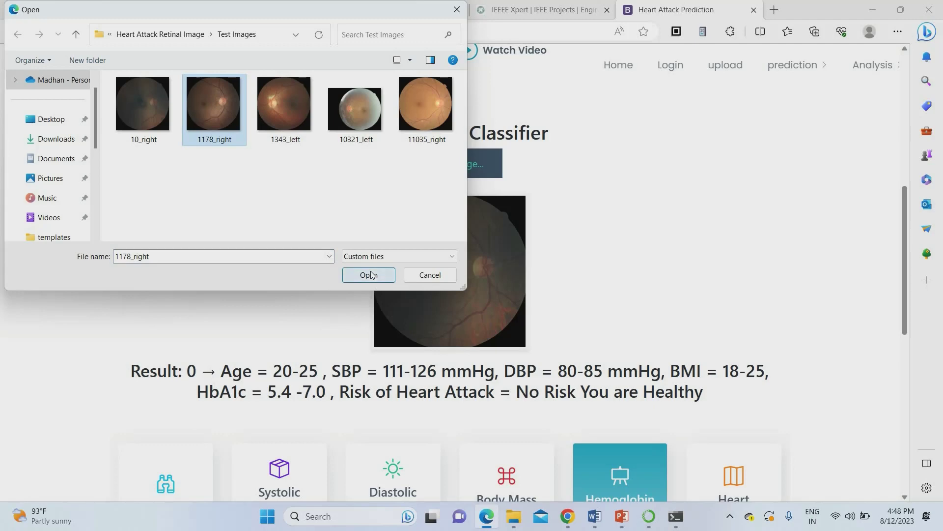
pyautogui.click(481, 376)
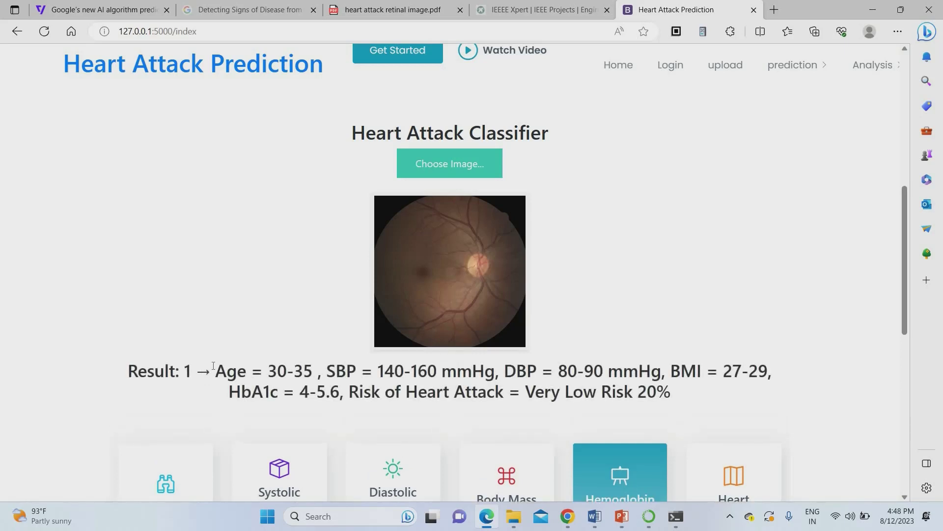
# - Highlight age 30-35, SBP 140-160, BMI 27-29, HbA1c 4-5.6 and Very Low Risk 20%
pyautogui.moveTo(264, 372); pyautogui.dragTo(473, 371)
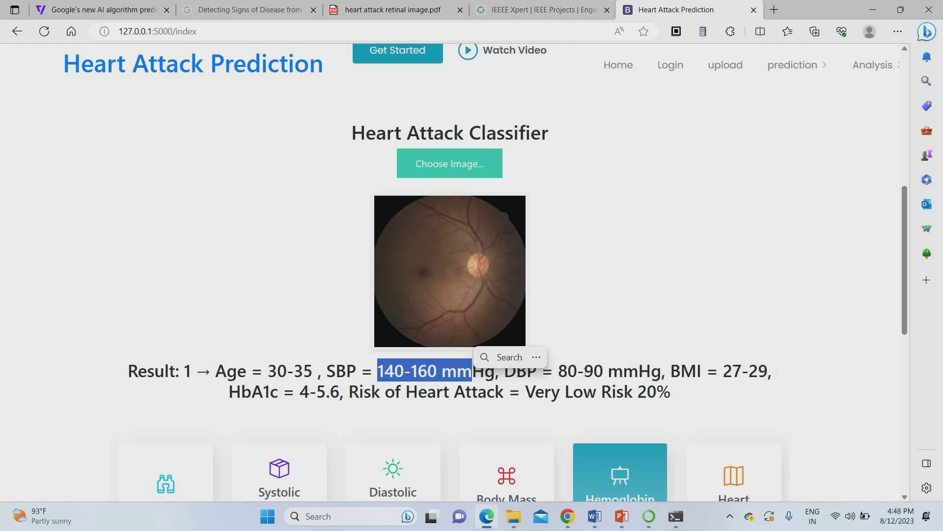
pyautogui.moveTo(558, 372); pyautogui.dragTo(585, 371)
pyautogui.click(443, 387)
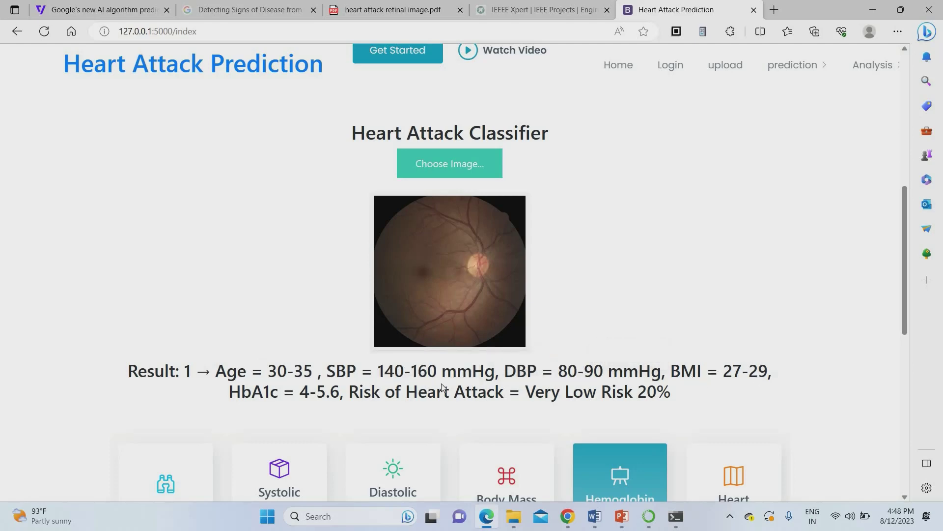
pyautogui.moveTo(719, 371); pyautogui.dragTo(758, 371)
pyautogui.moveTo(296, 391); pyautogui.dragTo(340, 392)
pyautogui.moveTo(671, 393); pyautogui.dragTo(525, 392)
# - Upload retinal image 10321_left and run Check Deficiency on it
pyautogui.click(449, 172)
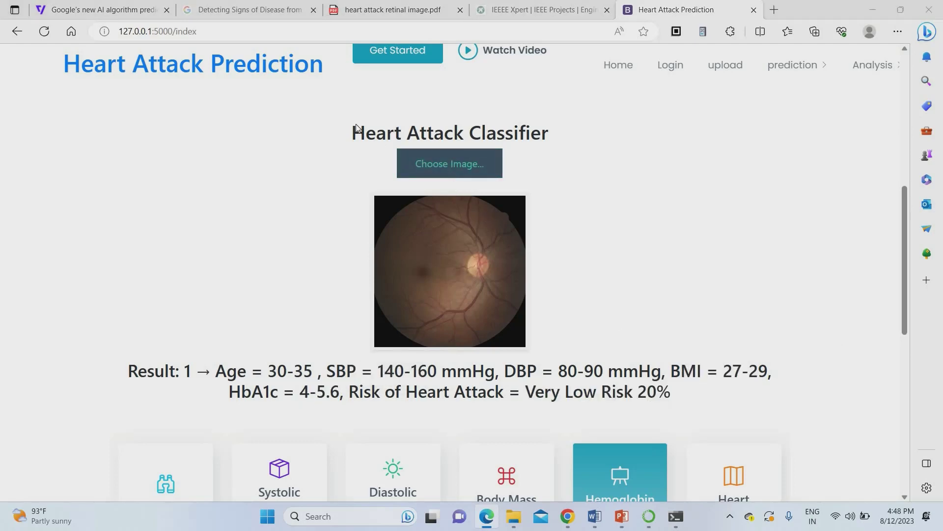
pyautogui.click(352, 119)
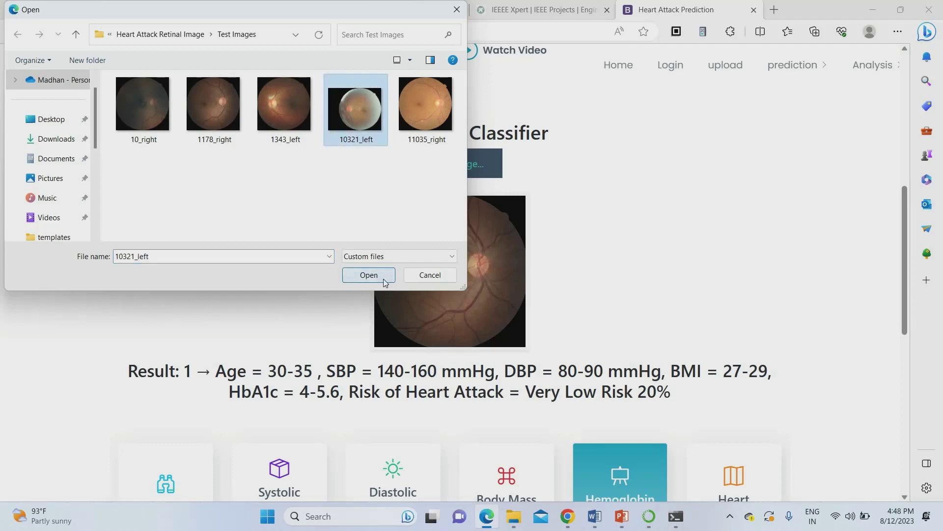
pyautogui.click(383, 278)
pyautogui.click(456, 375)
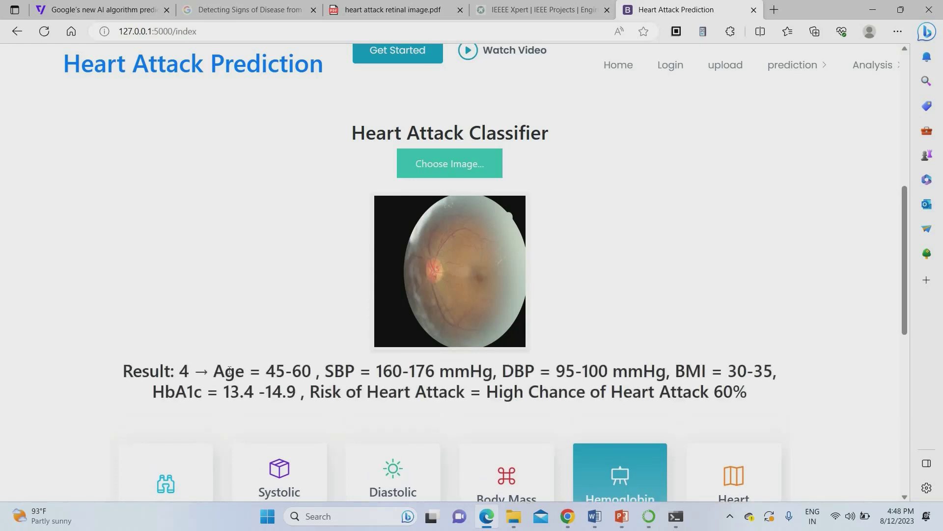
# - Highlight age 45-60, SBP 160-176, DBP 95-100 and the BMI range in the result
pyautogui.moveTo(260, 372); pyautogui.dragTo(317, 378)
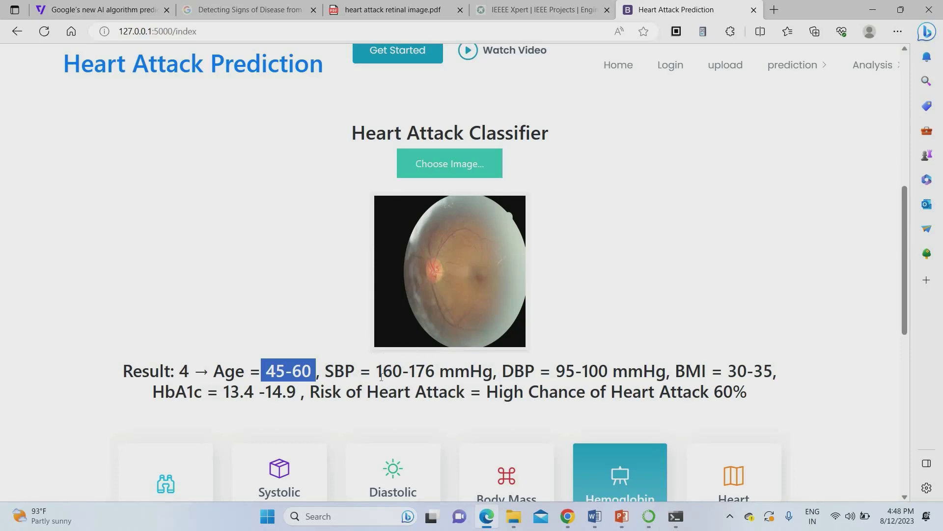
pyautogui.moveTo(382, 376); pyautogui.dragTo(434, 373)
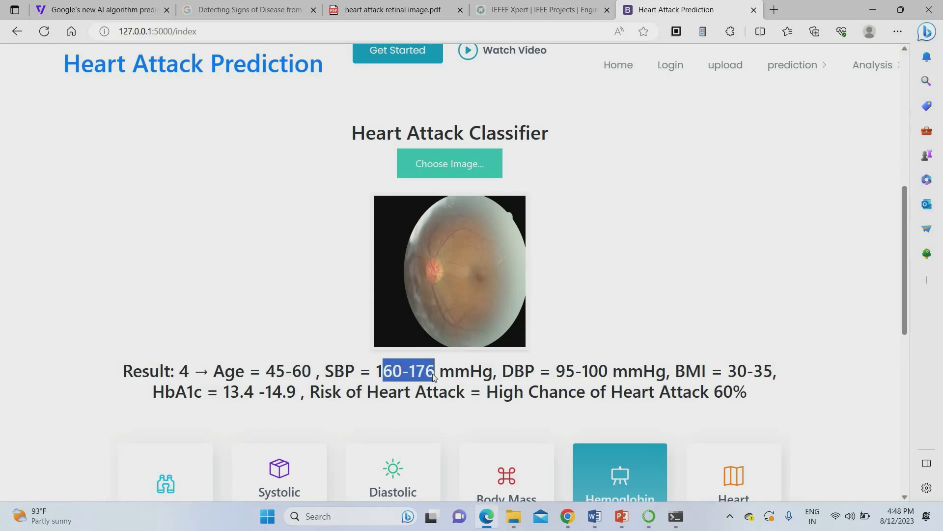
pyautogui.click(607, 377)
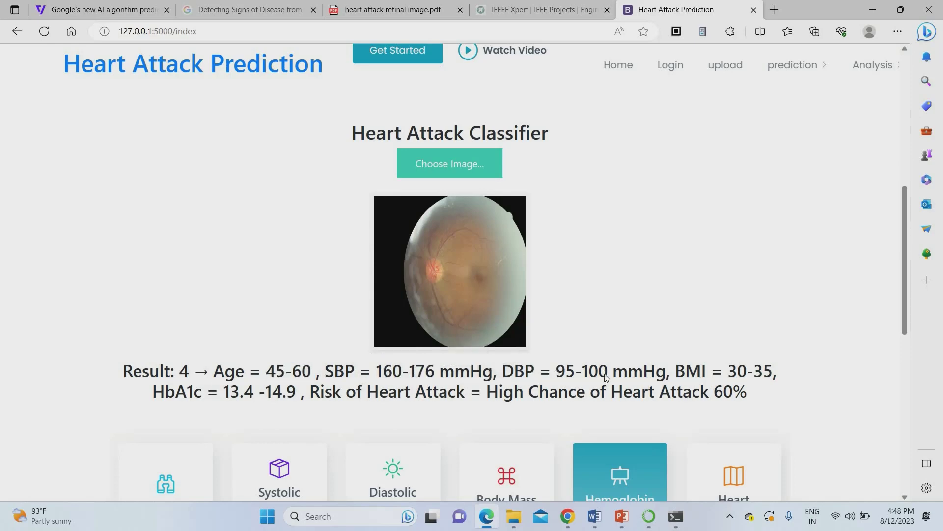
pyautogui.moveTo(606, 377); pyautogui.dragTo(555, 376)
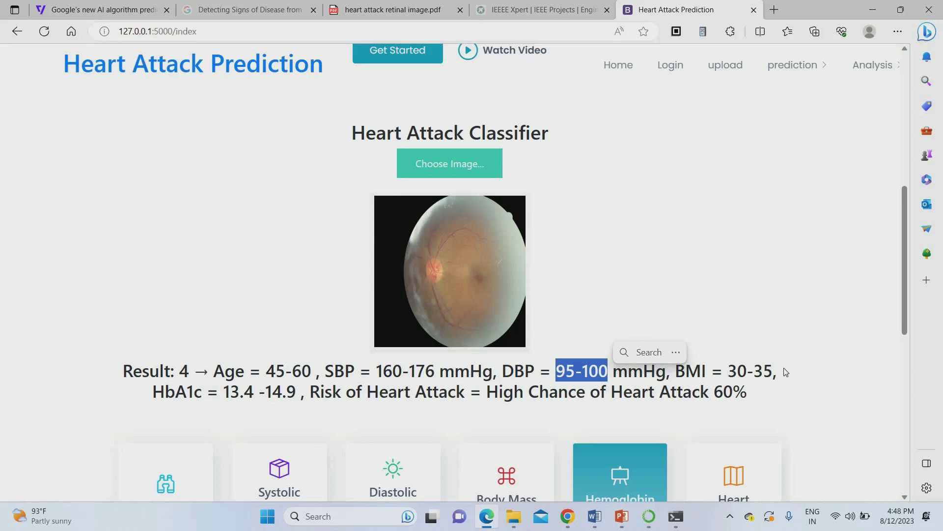
pyautogui.moveTo(785, 372); pyautogui.dragTo(727, 371)
# - Show the Body Mass Index explanation below the Result 4 prediction
pyautogui.scroll(-1, 906, 303)
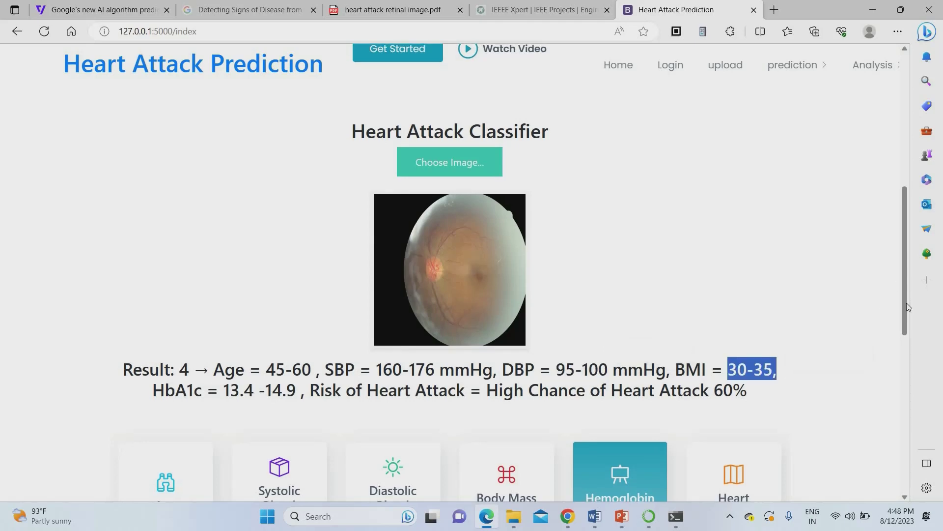
pyautogui.scroll(-2, 902, 369)
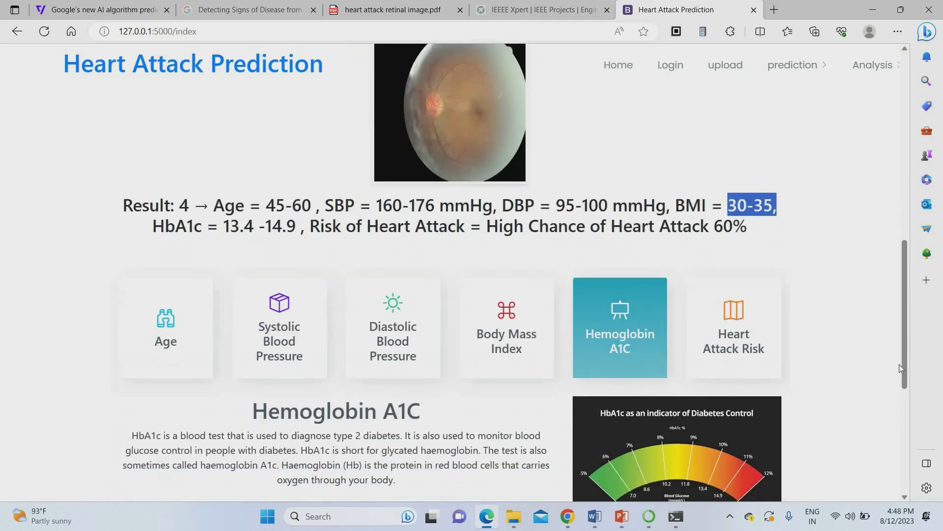
pyautogui.scroll(-2, 901, 369)
pyautogui.click(491, 247)
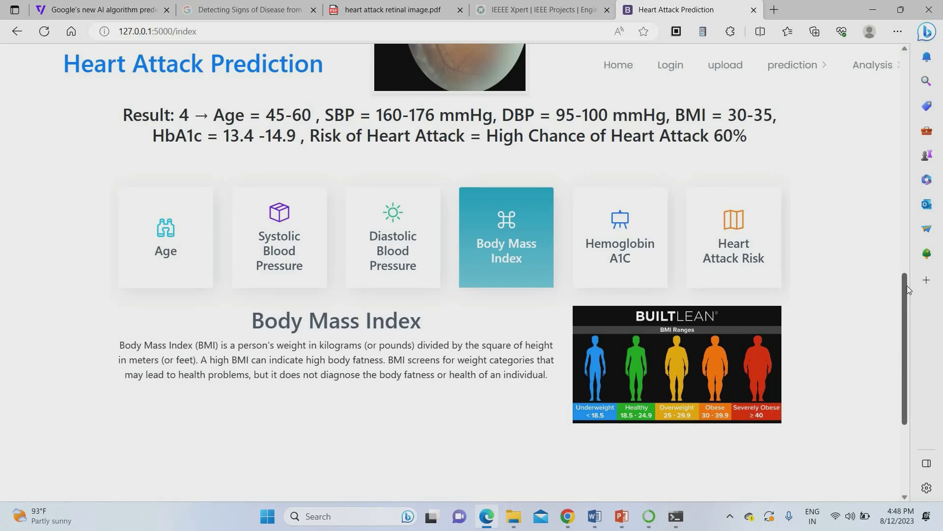
pyautogui.scroll(5, 907, 285)
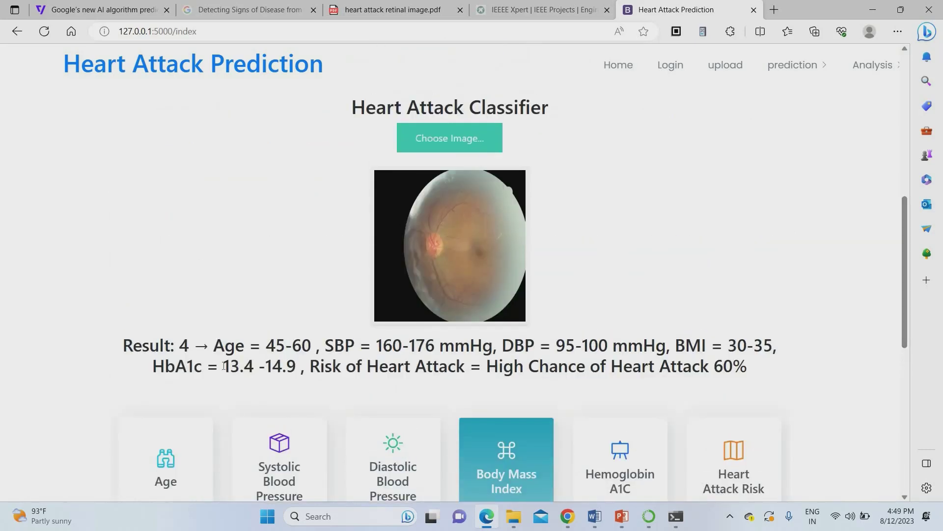